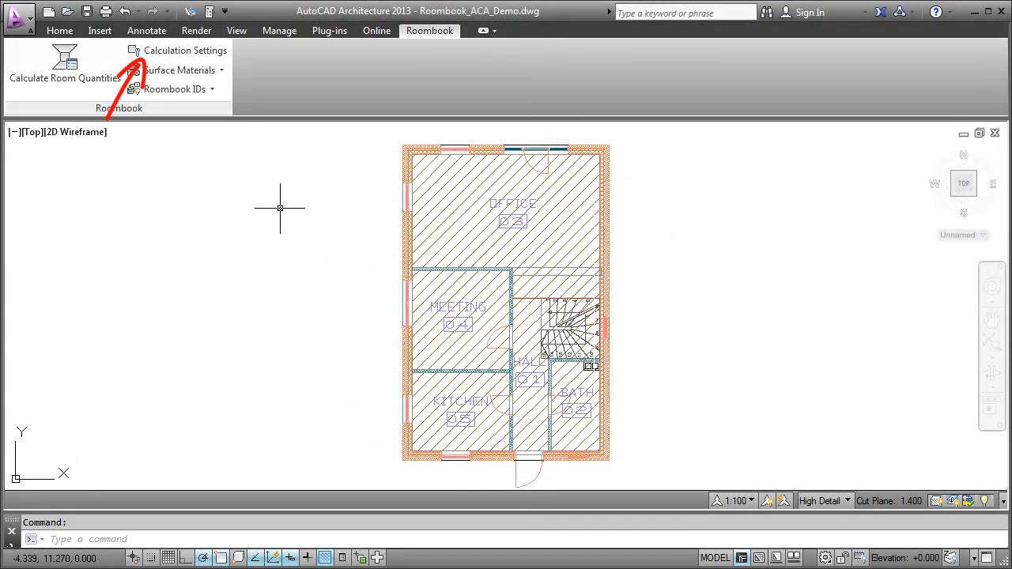
# Review the roombook calculation settings and confirm International Standard as the calculation standard
pyautogui.click(187, 52)
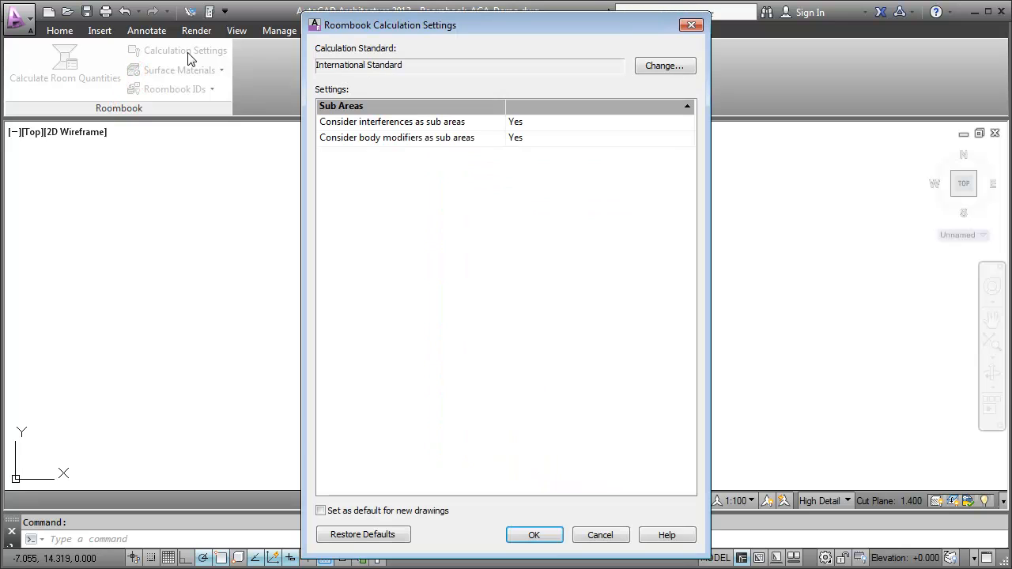
pyautogui.click(661, 68)
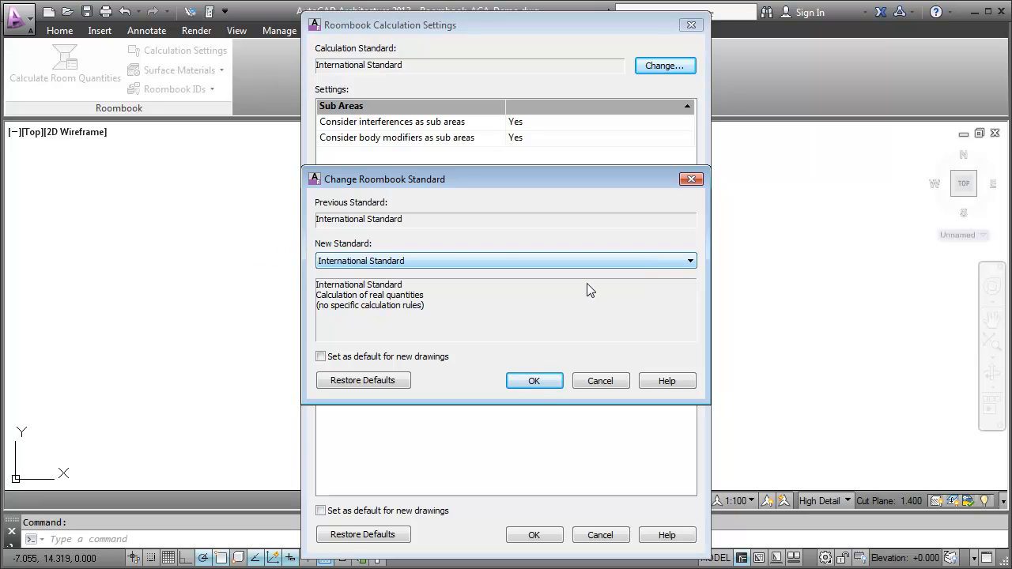
pyautogui.click(534, 381)
pyautogui.click(534, 535)
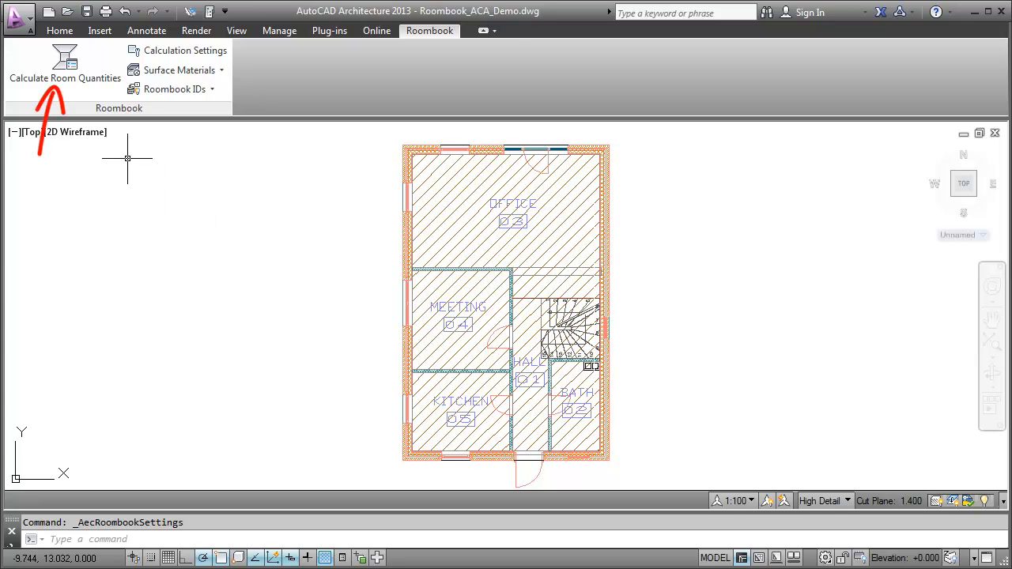
# Calculate the room quantities with ceiling surfaces, room perimeters and furniture objects excluded, leaving only wall and floor surfaces
pyautogui.click(68, 84)
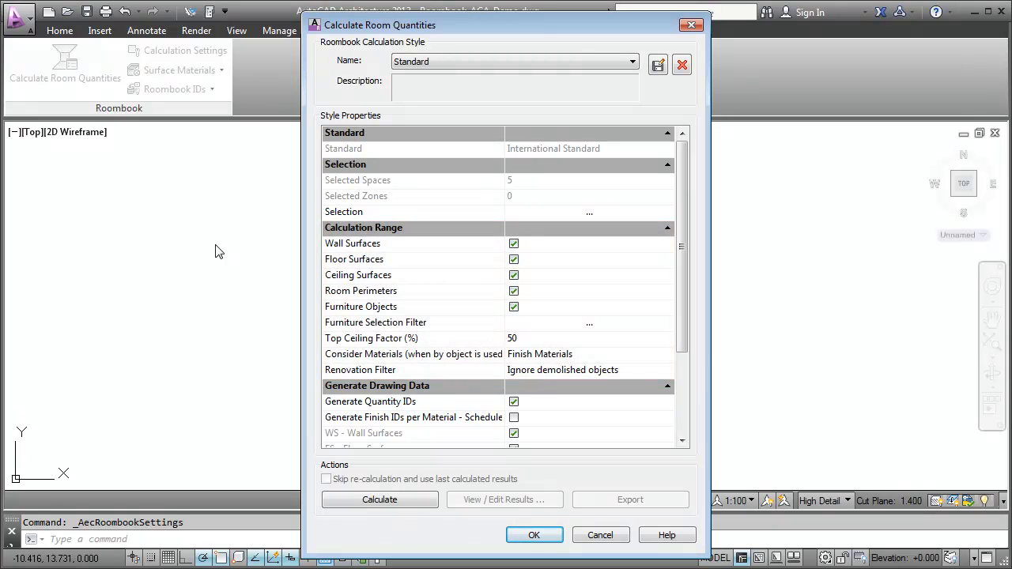
pyautogui.click(514, 275)
pyautogui.click(514, 291)
pyautogui.click(514, 307)
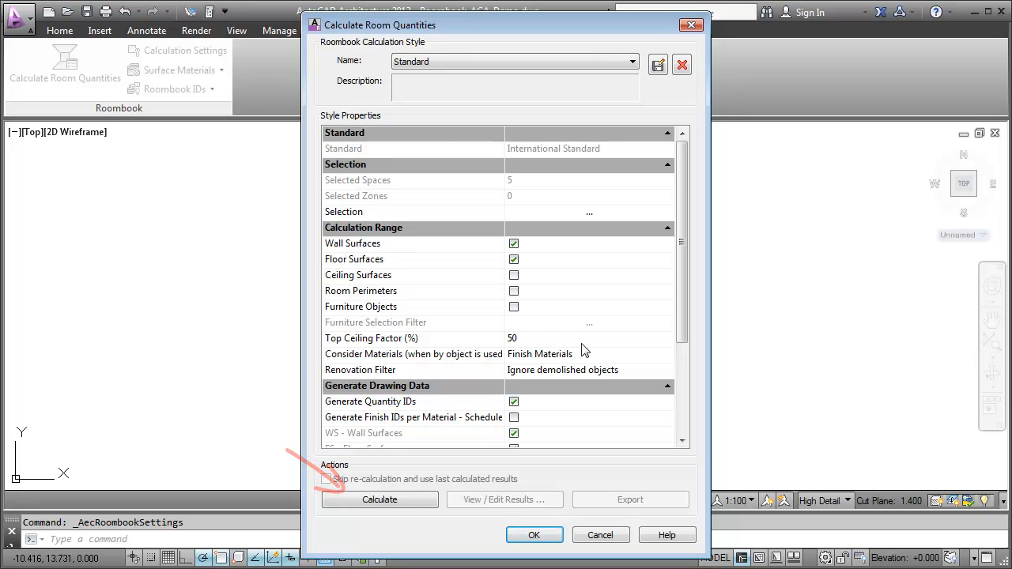
pyautogui.click(396, 506)
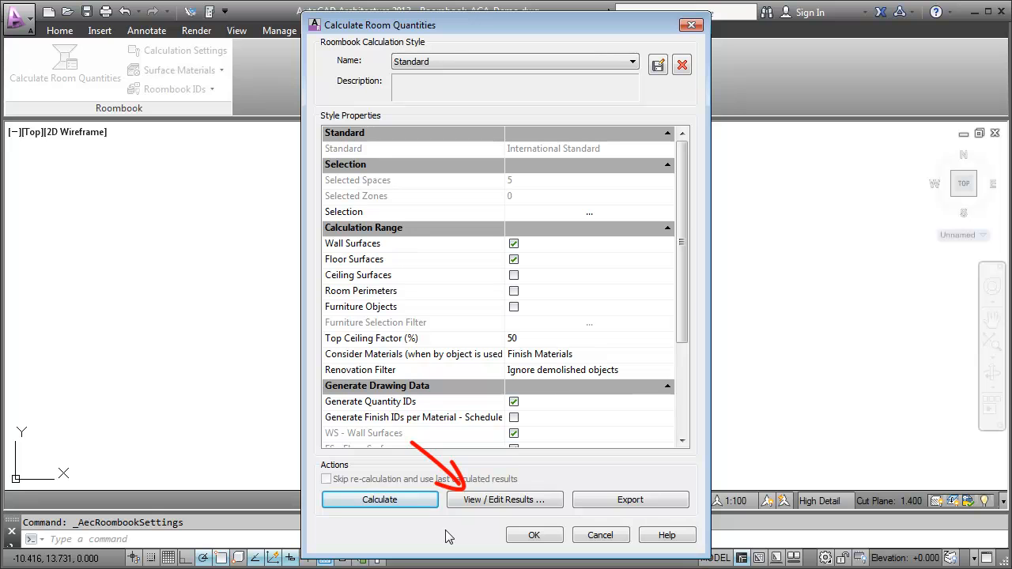
# Open the calculated results and check the selectable rooms and quantity types, keeping Bath and Wall Surfaces
pyautogui.click(495, 502)
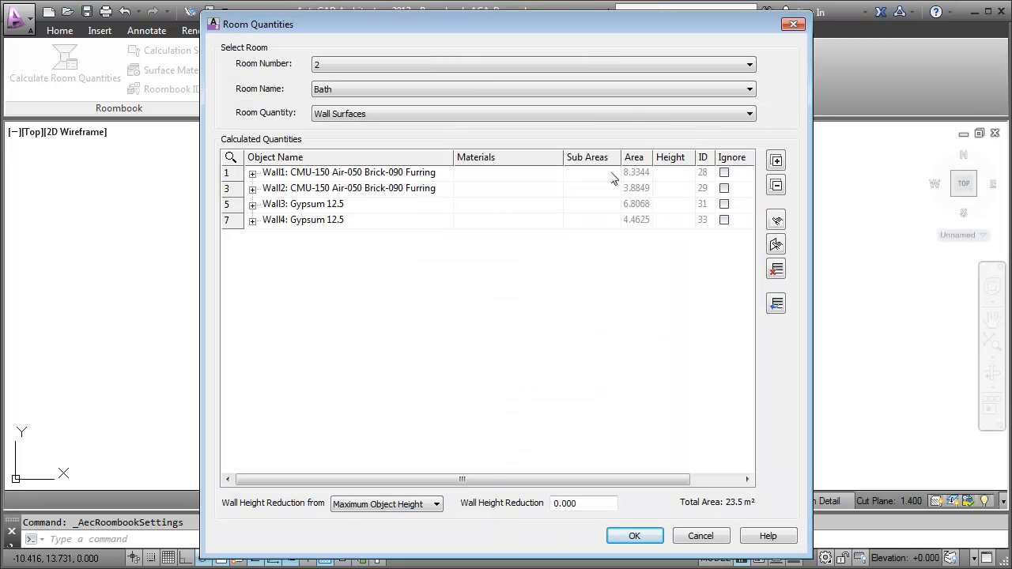
pyautogui.click(627, 94)
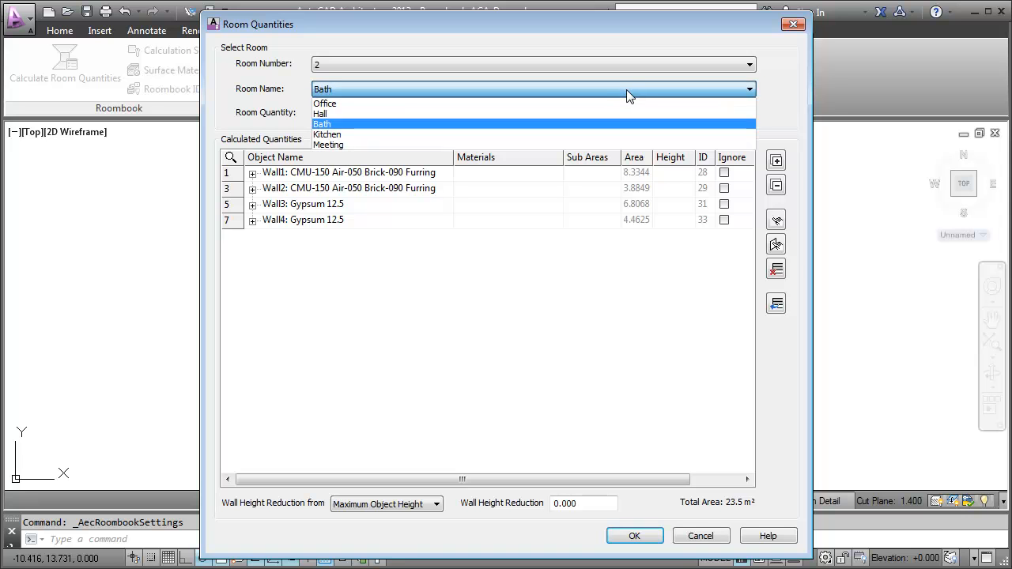
pyautogui.click(627, 93)
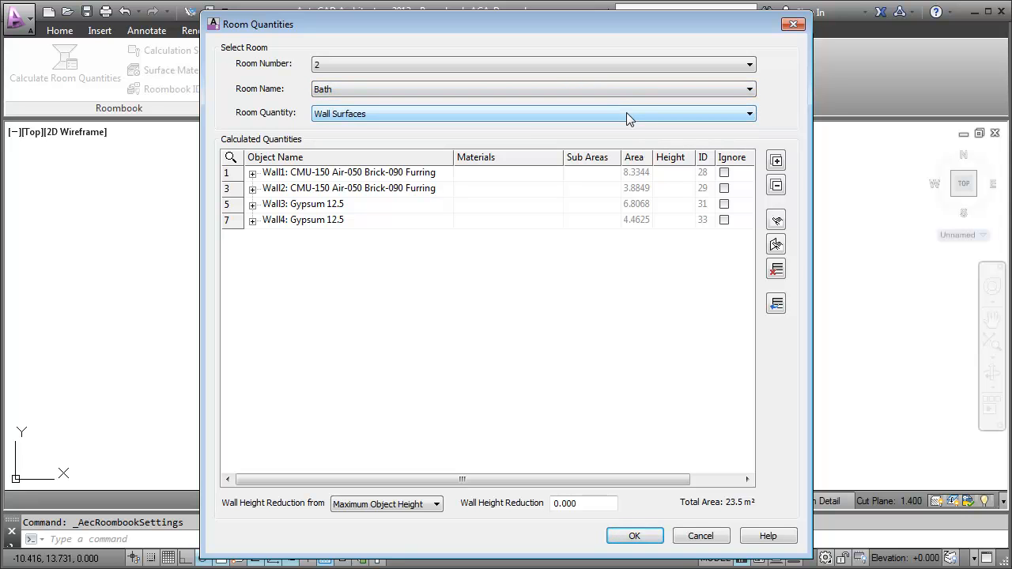
pyautogui.click(626, 115)
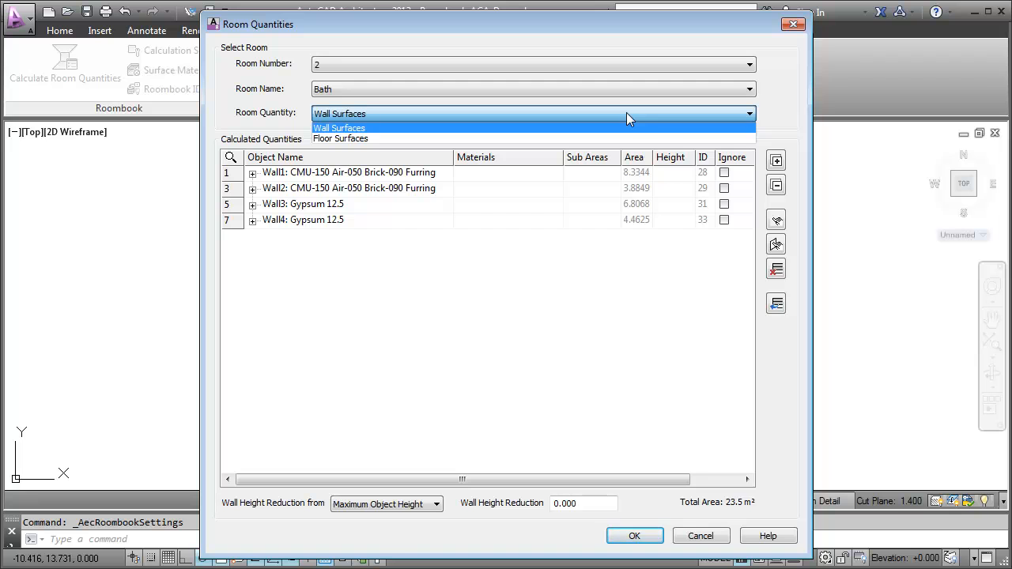
pyautogui.click(627, 115)
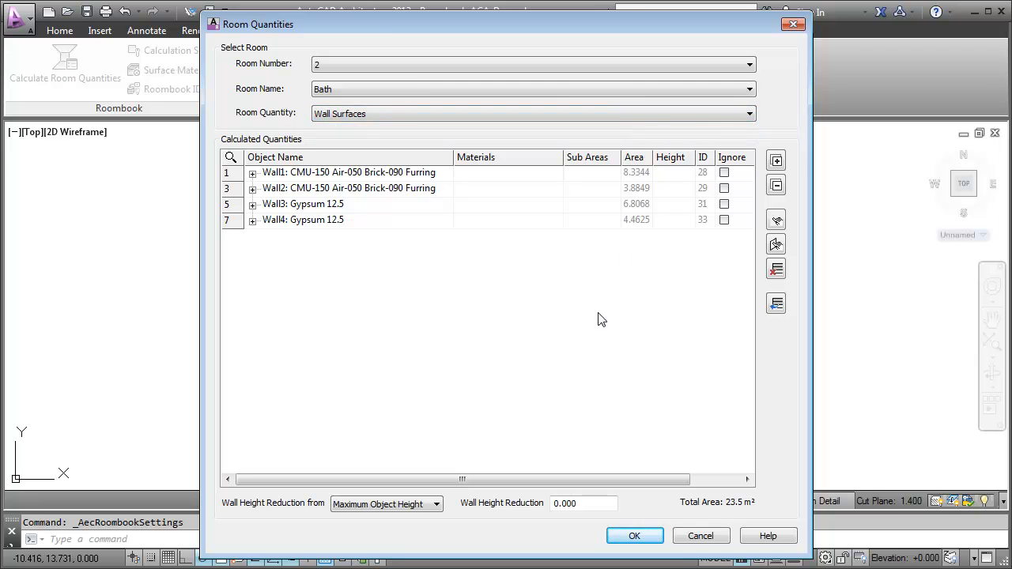
# Expand all four Bath walls to examine the materials, areas and heights of their faces
pyautogui.click(252, 172)
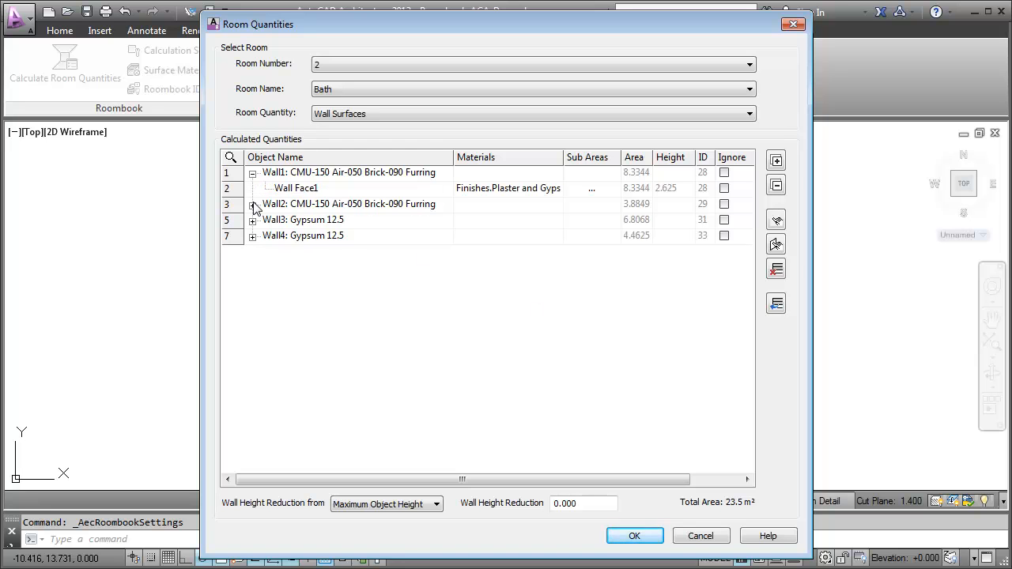
pyautogui.click(252, 204)
pyautogui.click(252, 236)
pyautogui.click(252, 267)
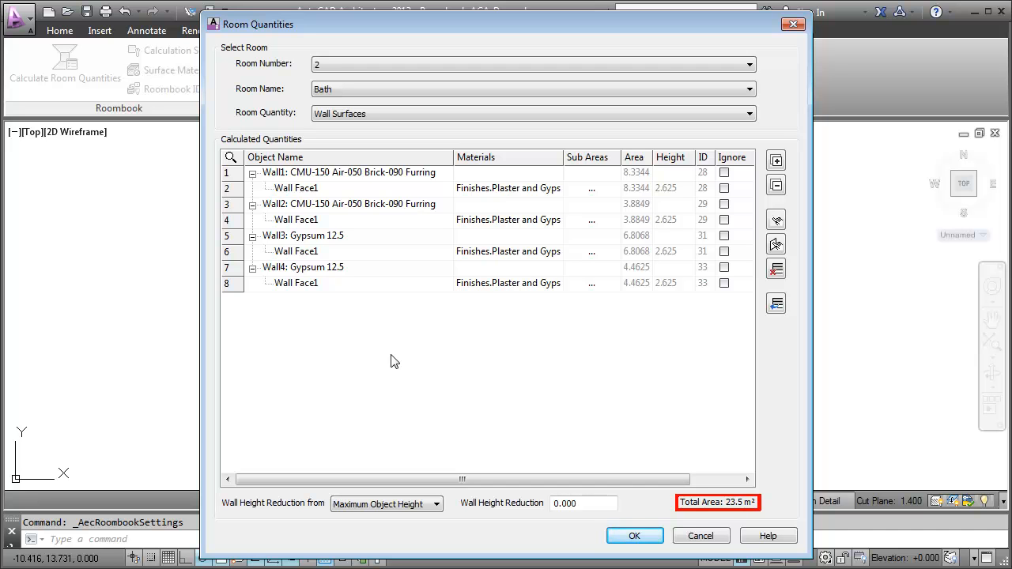
pyautogui.press('Escape')
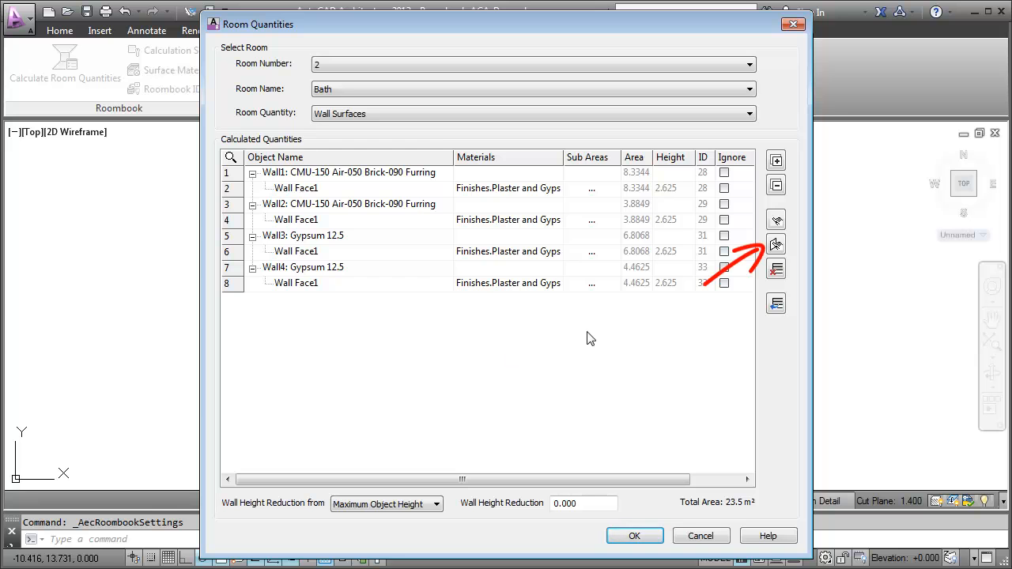
# Add two faces of the chimney structural member Schornstein to the Bath's wall surfaces by picking them in the model
pyautogui.click(775, 244)
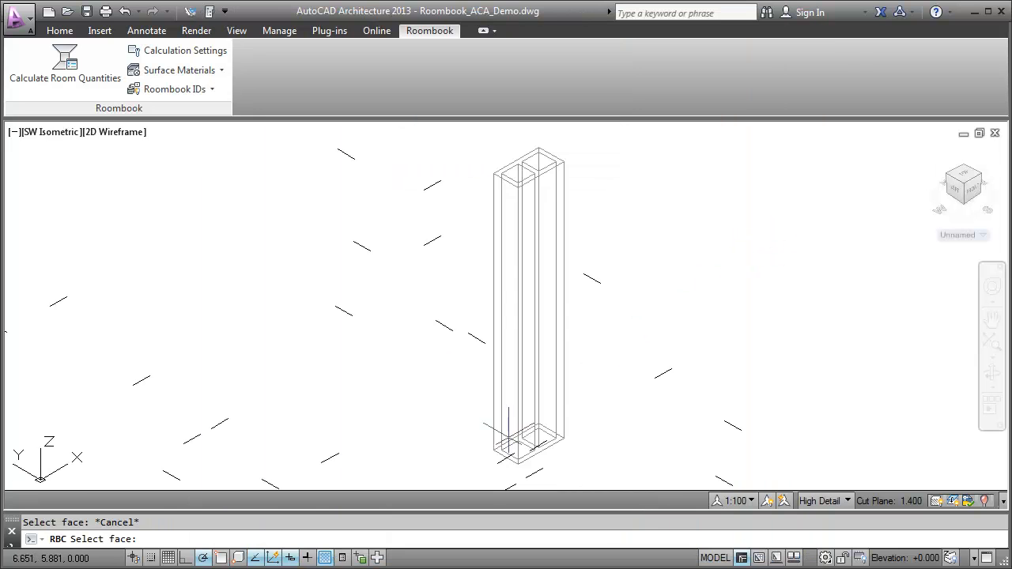
pyautogui.scroll(2, 480, 446)
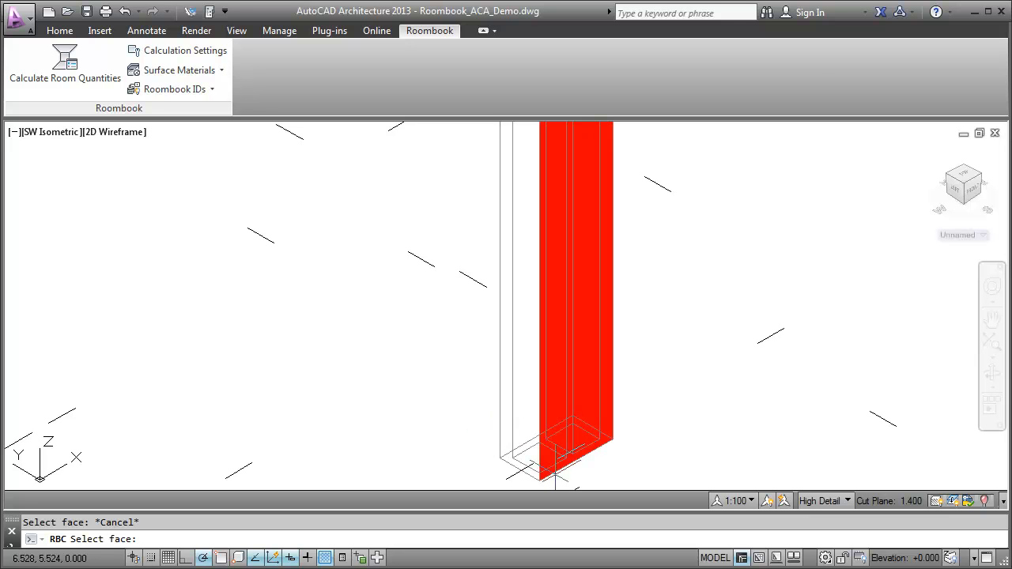
pyautogui.press('Return')
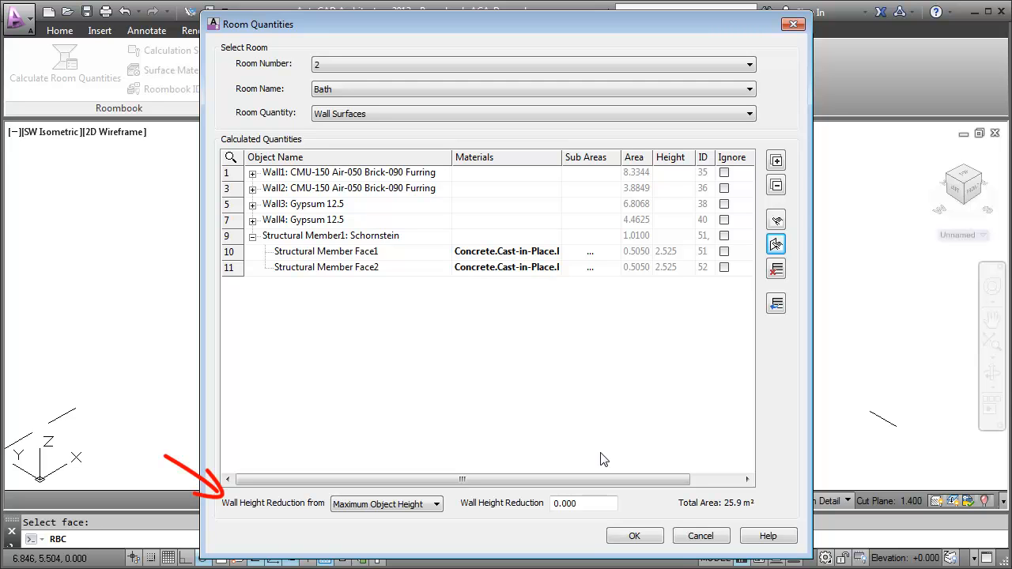
# Set the Bath's wall height reduction to 0.35, measured from Maximum Object Height, and accept the edited results
pyautogui.click(437, 505)
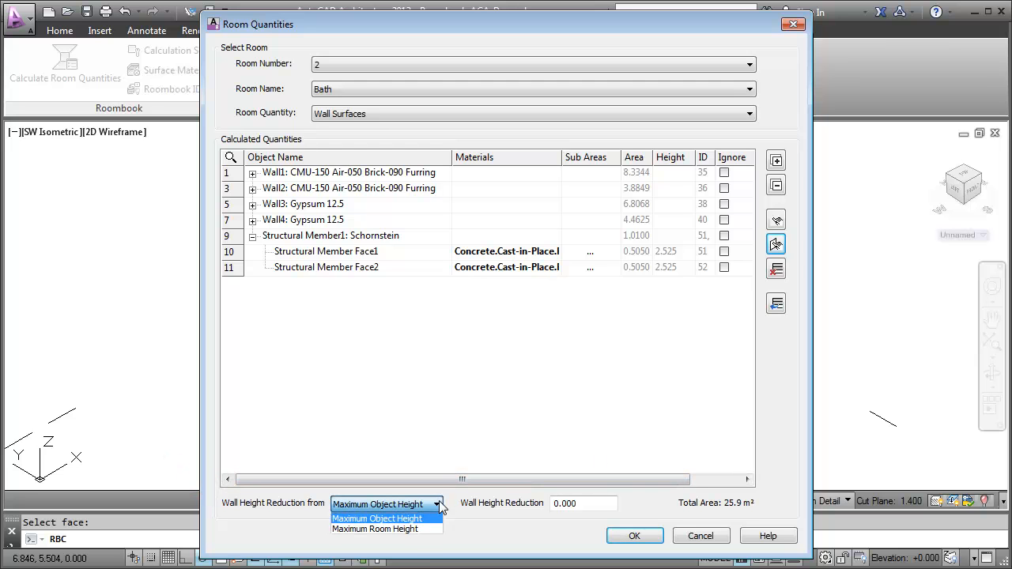
pyautogui.click(432, 518)
pyautogui.click(591, 505)
pyautogui.moveTo(592, 504); pyautogui.dragTo(548, 506)
pyautogui.write('0.35')
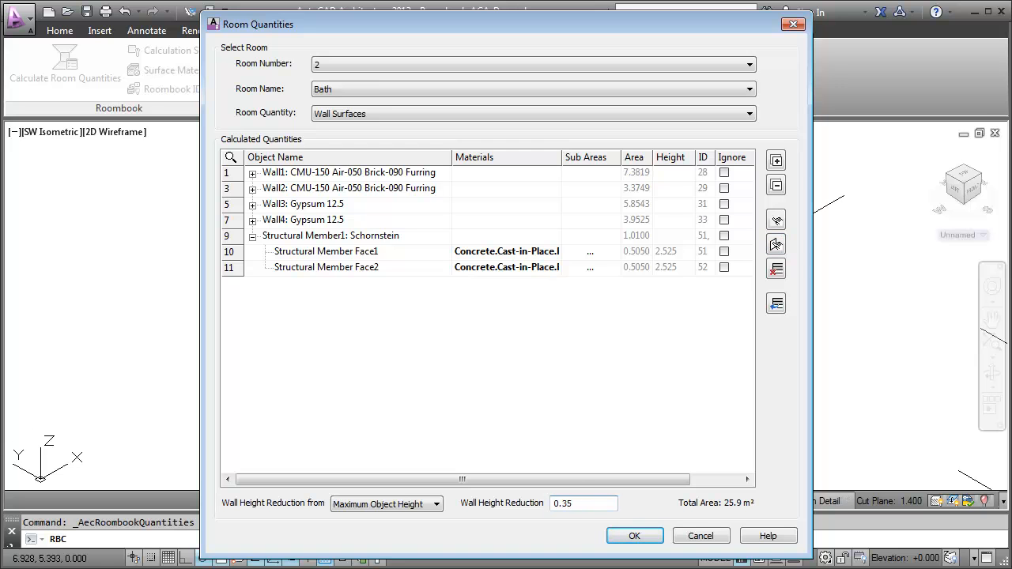
pyautogui.click(583, 479)
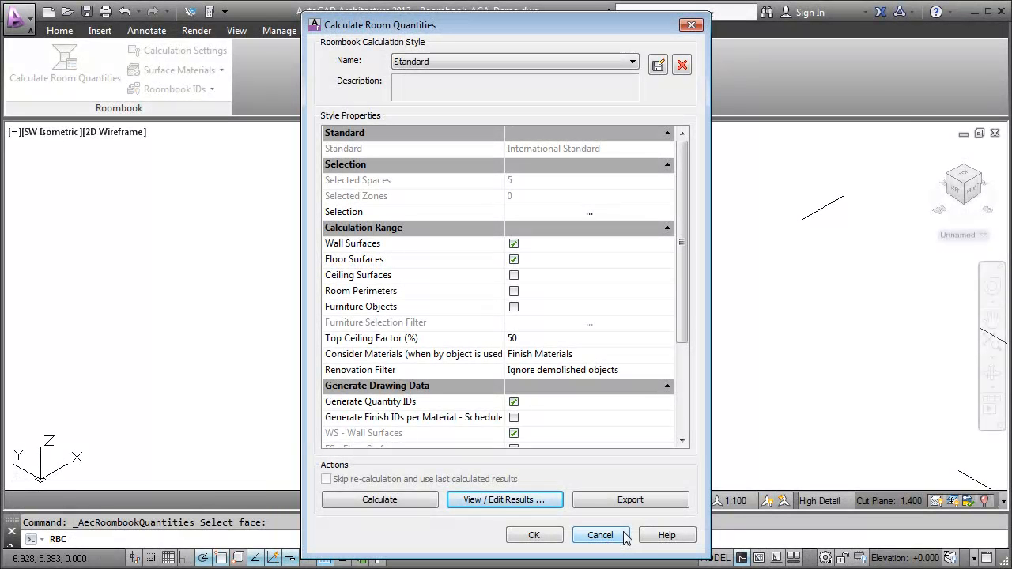
# Keep MS Excel as the export format and export the room quantities
pyautogui.moveTo(682, 315); pyautogui.dragTo(683, 428)
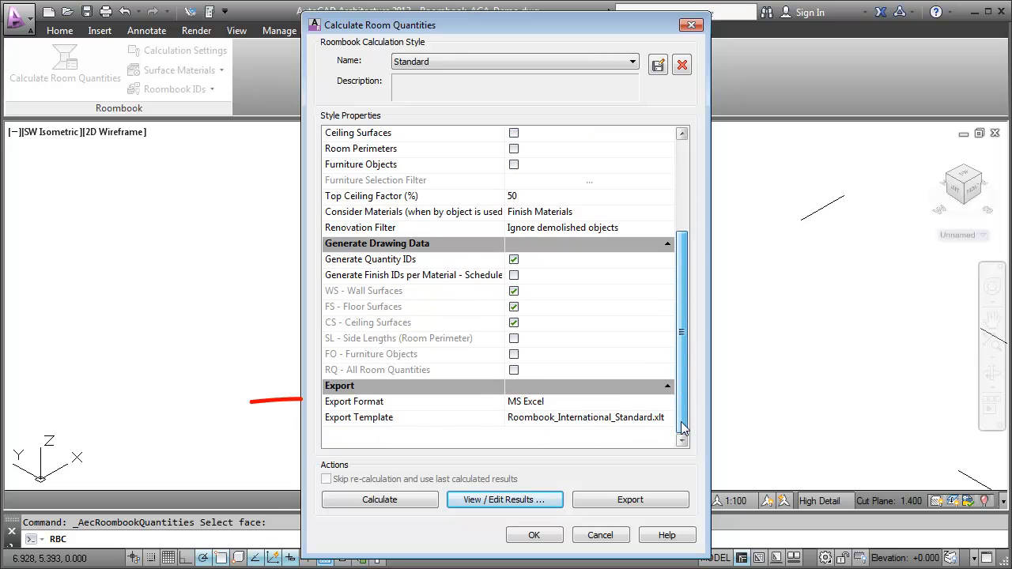
pyautogui.click(586, 403)
pyautogui.click(668, 404)
pyautogui.click(668, 404)
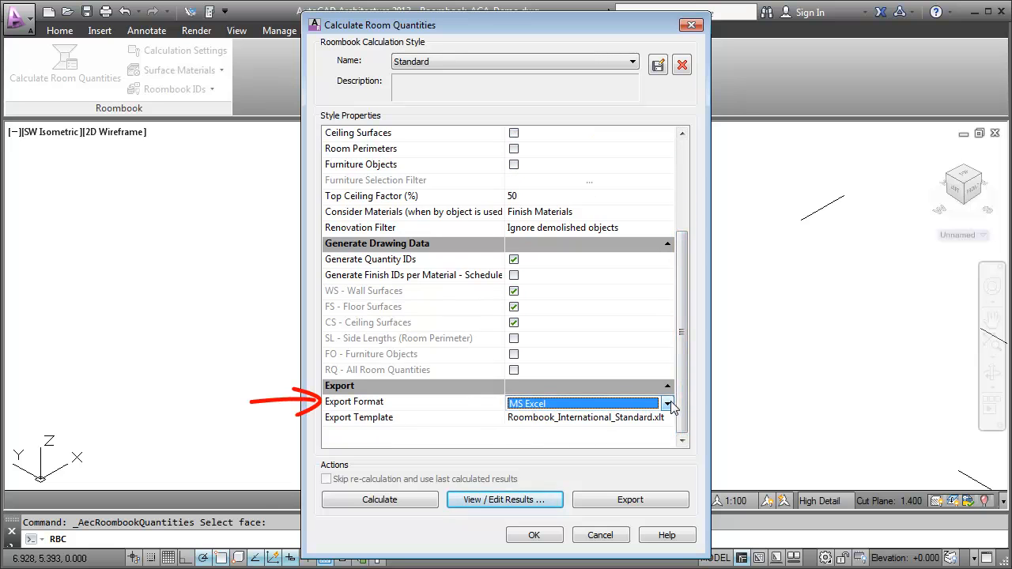
pyautogui.click(663, 507)
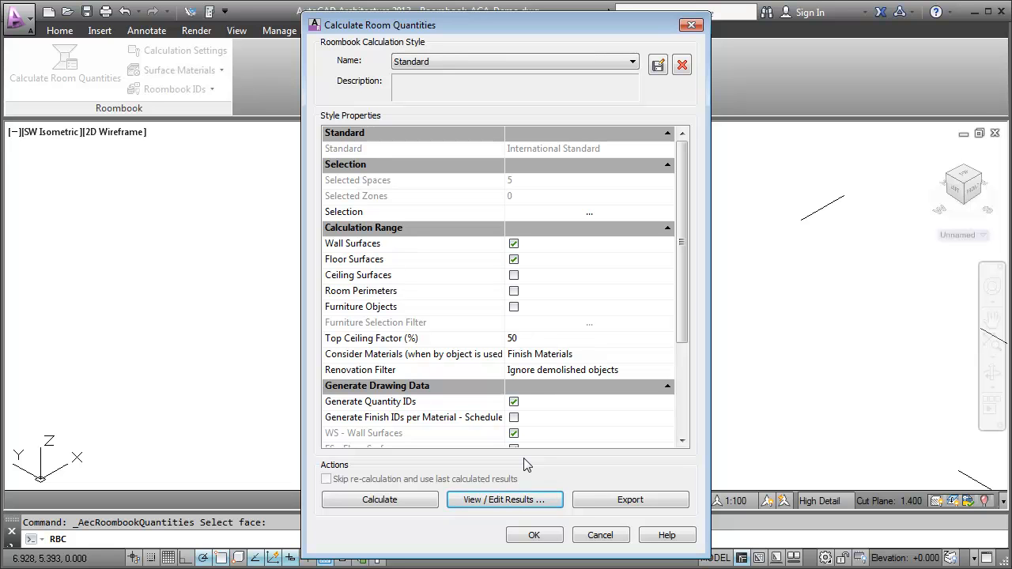
# Add the Finishes.Plaster and Gypsum Board material to Structural Member Face1 of Schornstein in the Bath and export the updated quantities
pyautogui.click(510, 505)
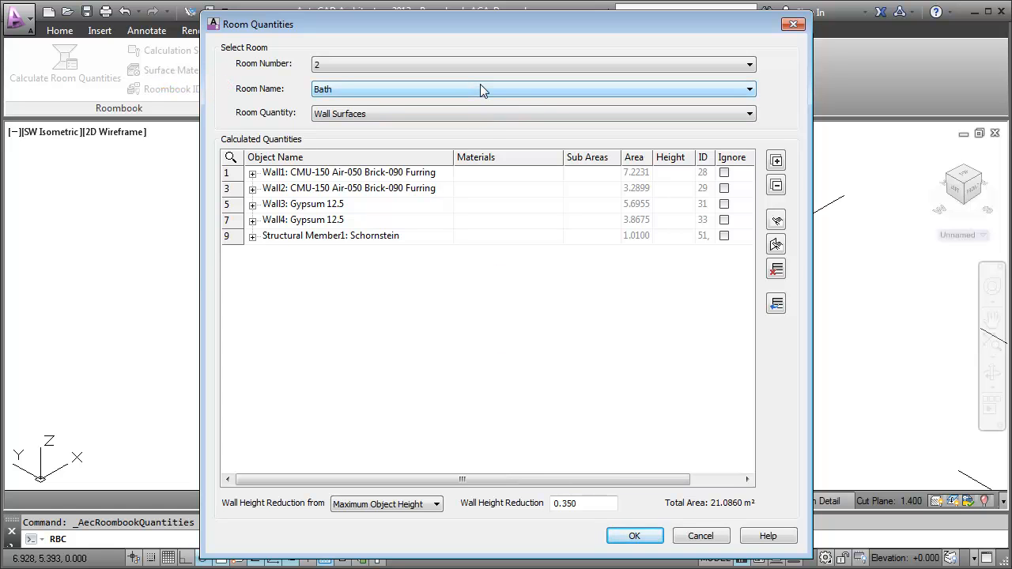
pyautogui.click(252, 238)
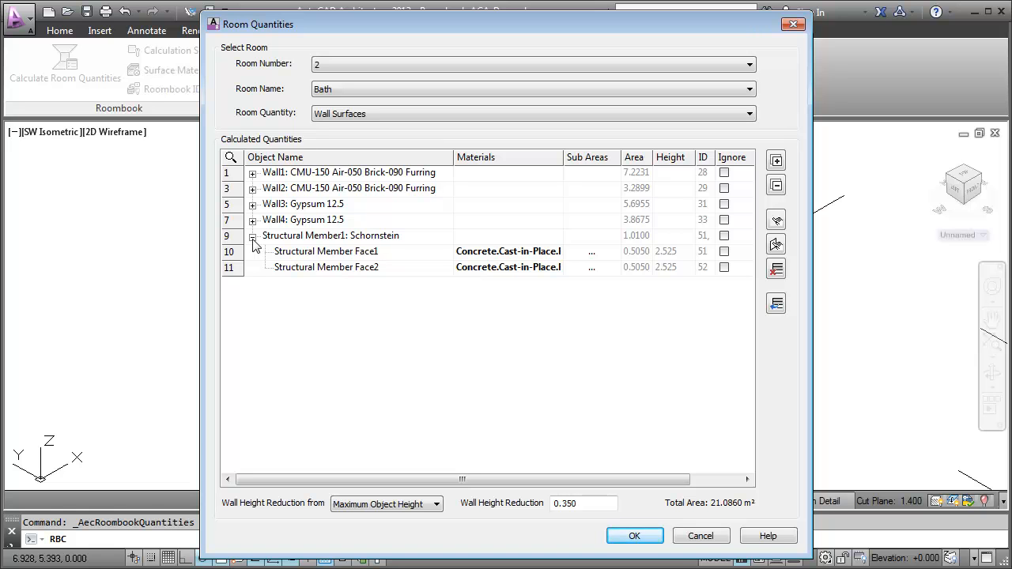
pyautogui.click(463, 251)
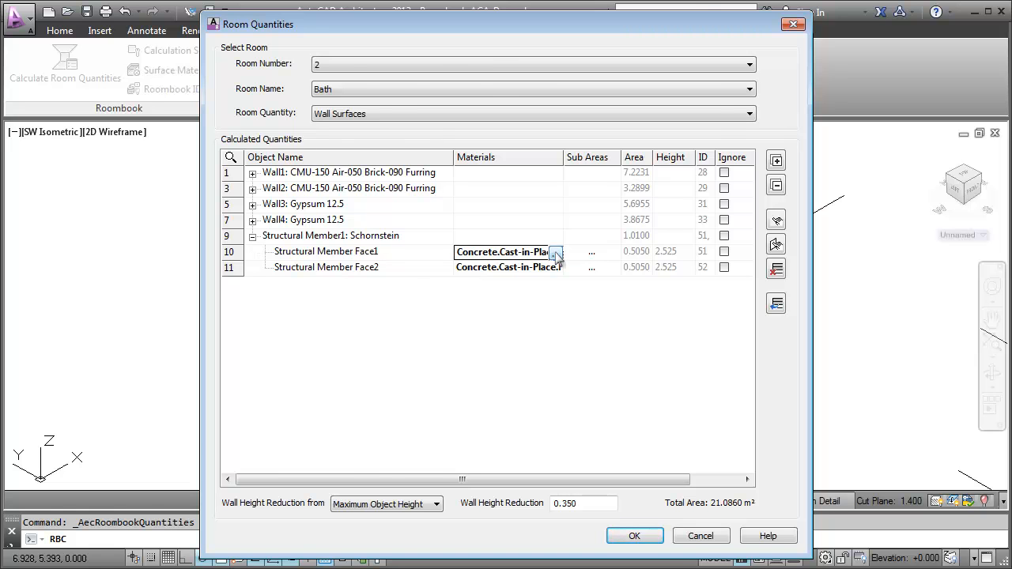
pyautogui.click(556, 253)
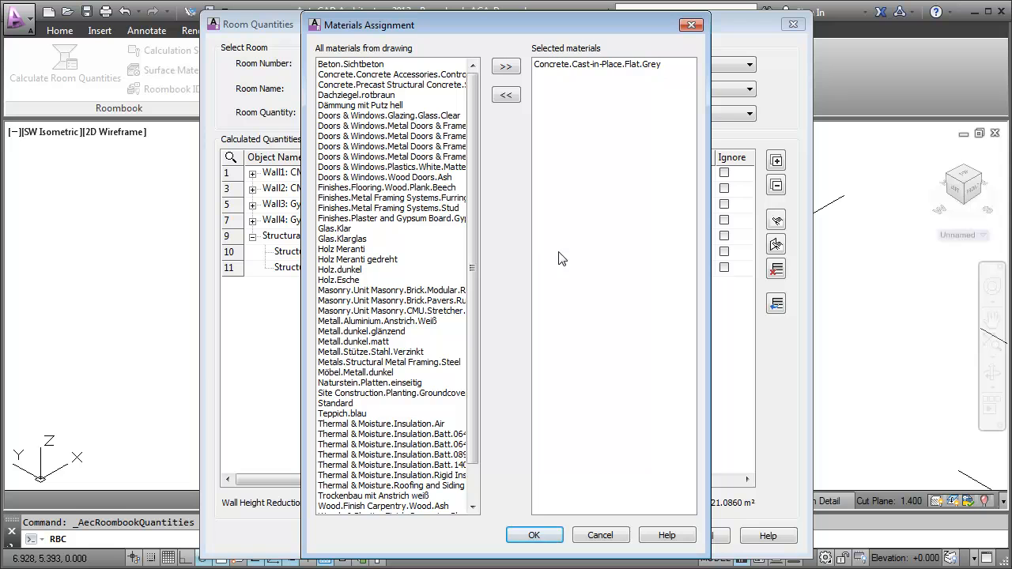
pyautogui.click(380, 219)
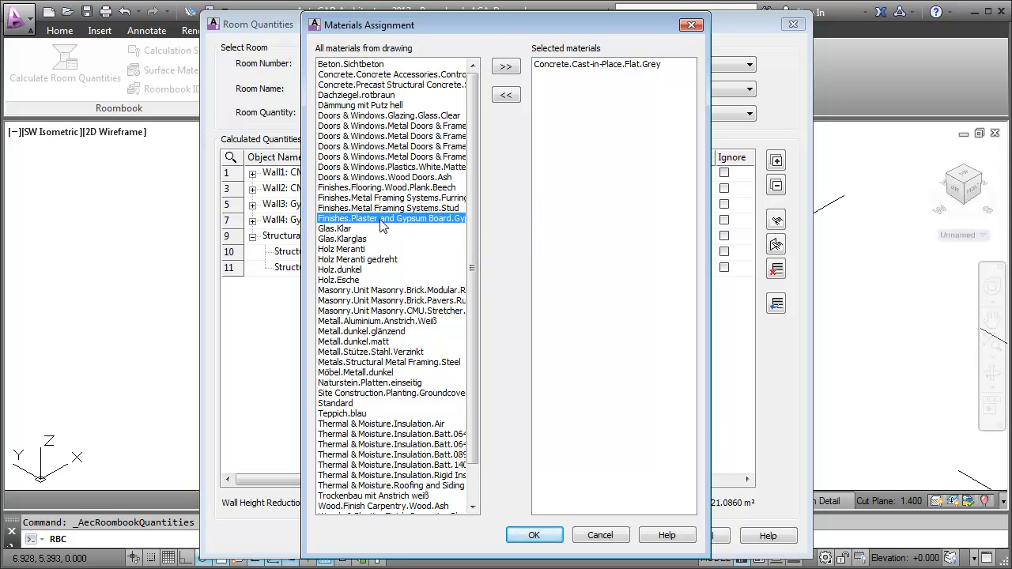
pyautogui.click(506, 66)
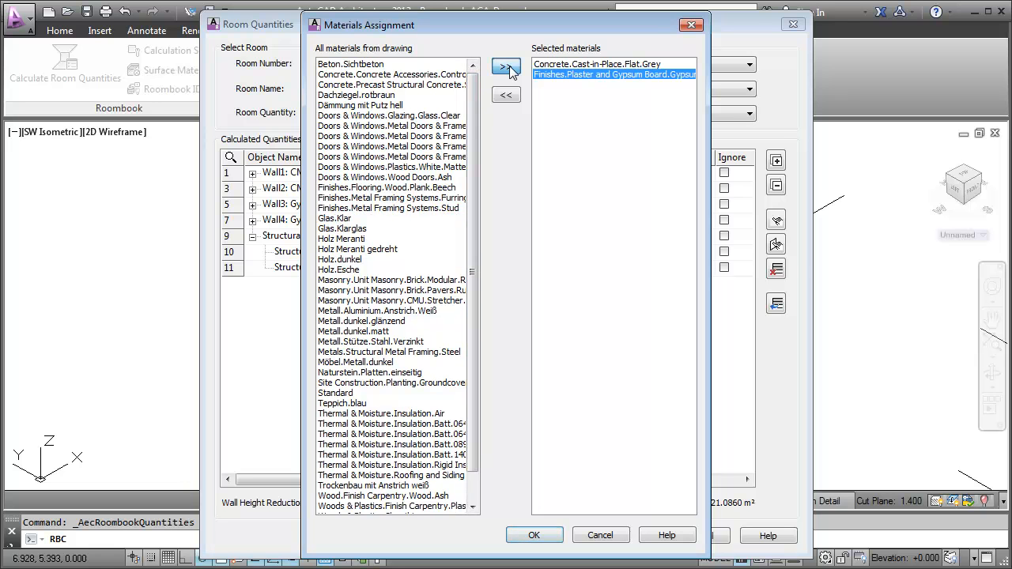
pyautogui.click(534, 536)
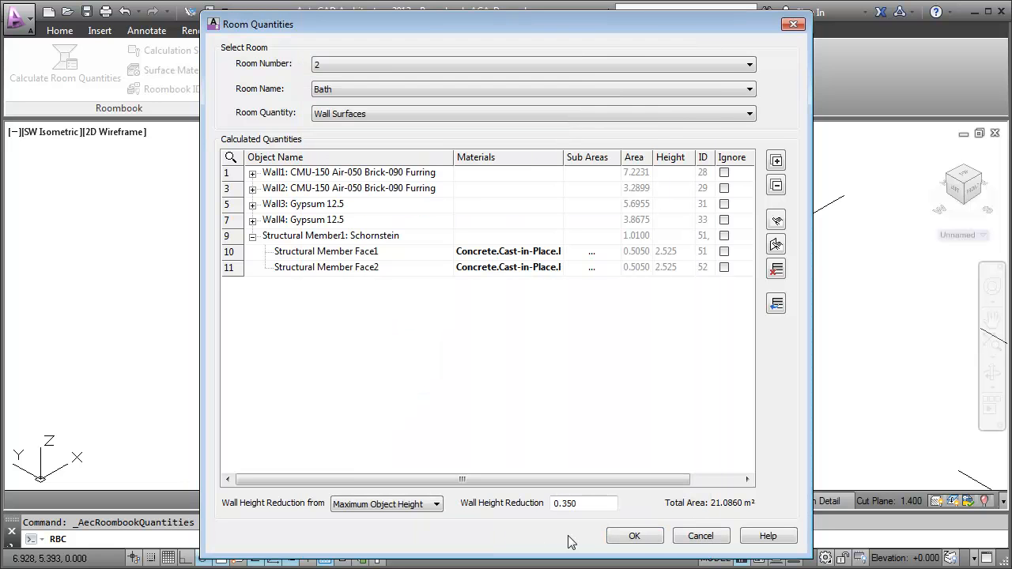
pyautogui.click(632, 536)
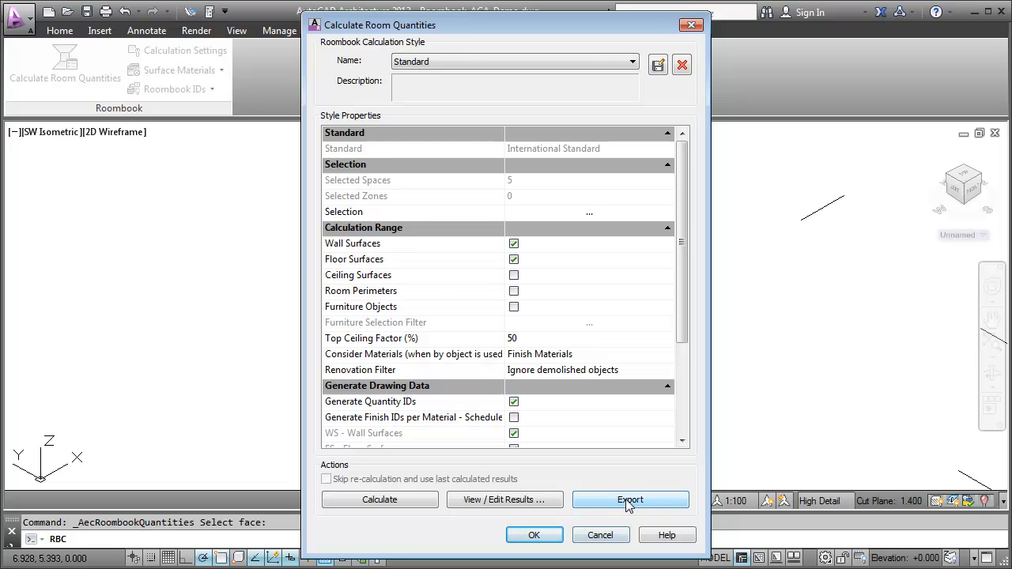
pyautogui.click(630, 501)
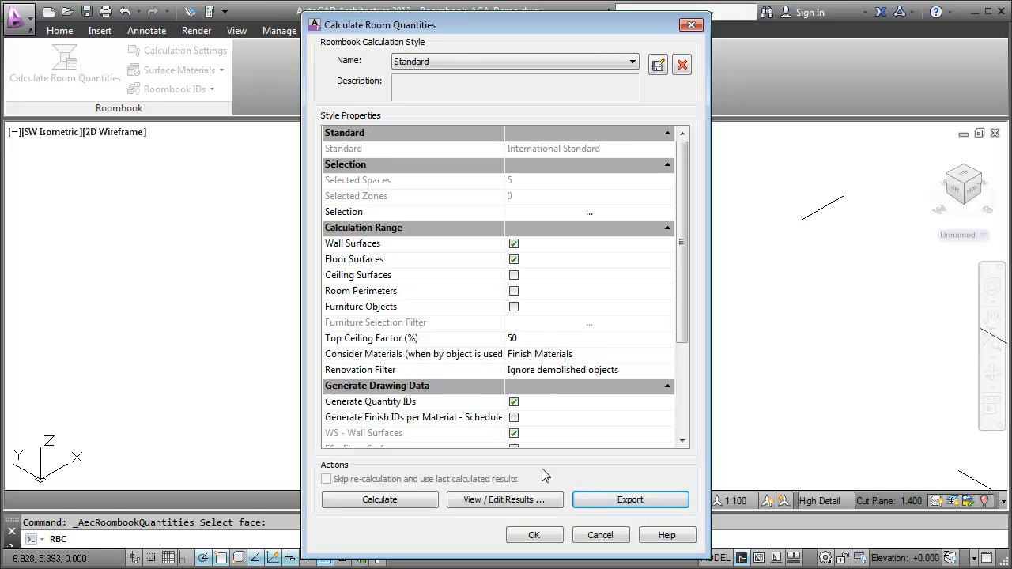
# Save the calculation style as "Bath Calculation" with the description "Calculation of walls"
pyautogui.click(657, 66)
pyautogui.write('Bath Calculation')
pyautogui.click(444, 288)
pyautogui.write('Calculation of walls')
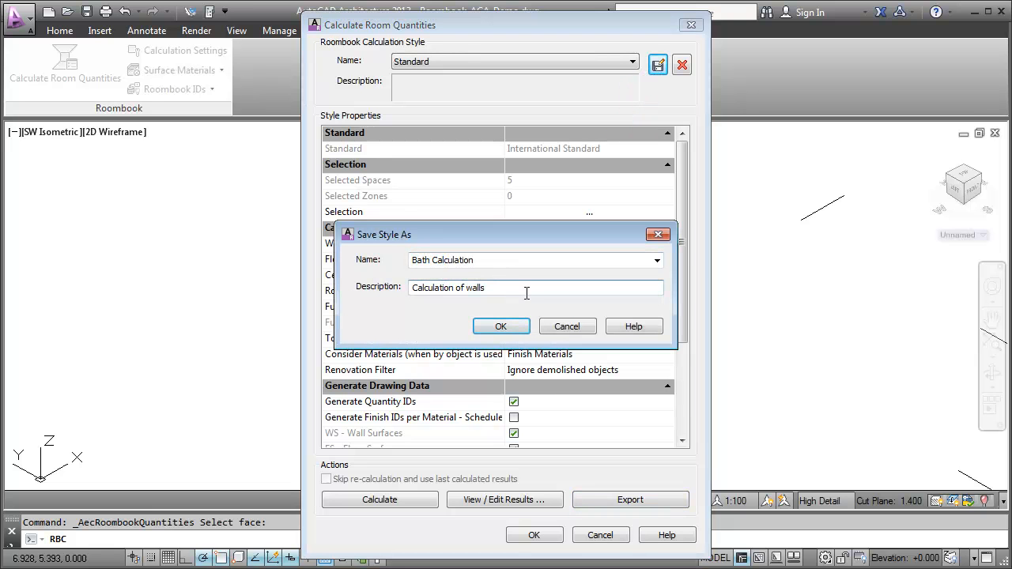
pyautogui.click(501, 327)
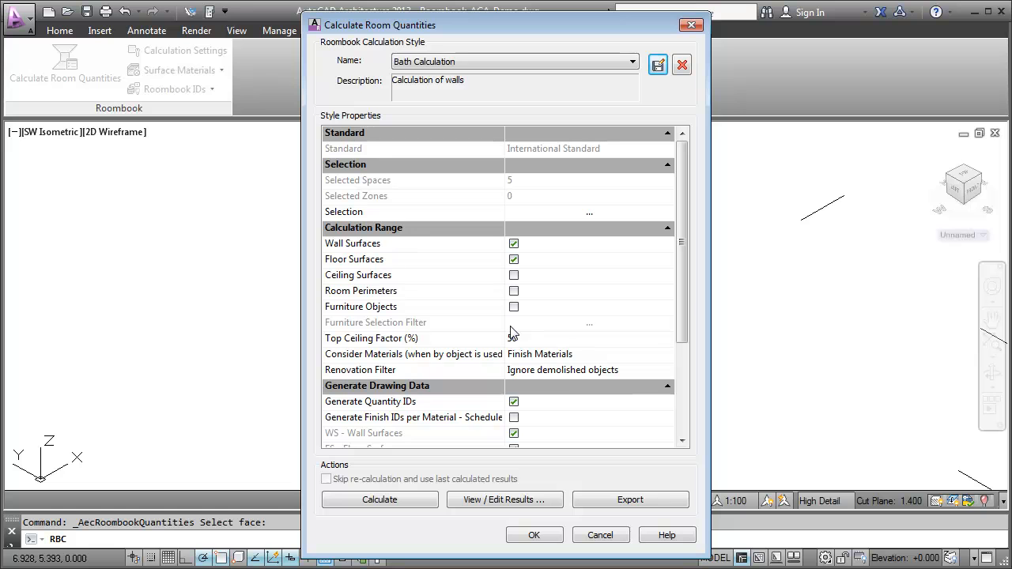
# Limit the spaces selected for the Bath Calculation style to Bath and Kitchen
pyautogui.click(567, 215)
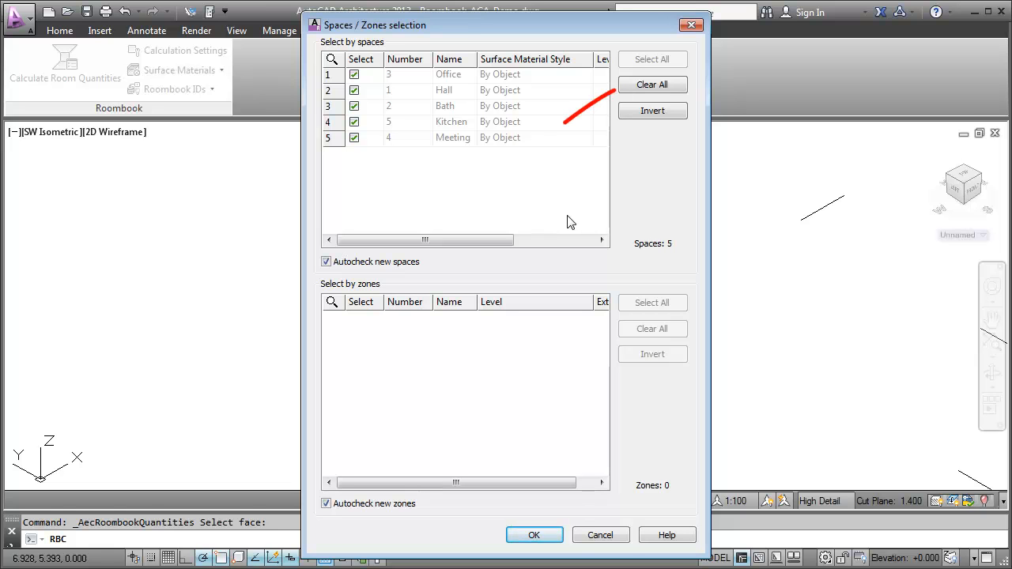
pyautogui.click(653, 85)
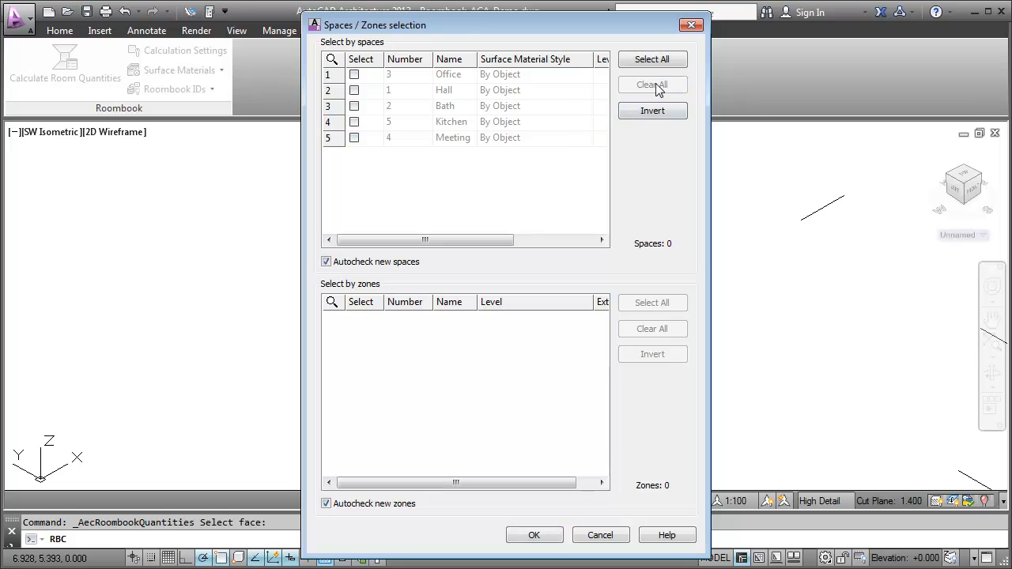
pyautogui.click(354, 106)
pyautogui.click(354, 122)
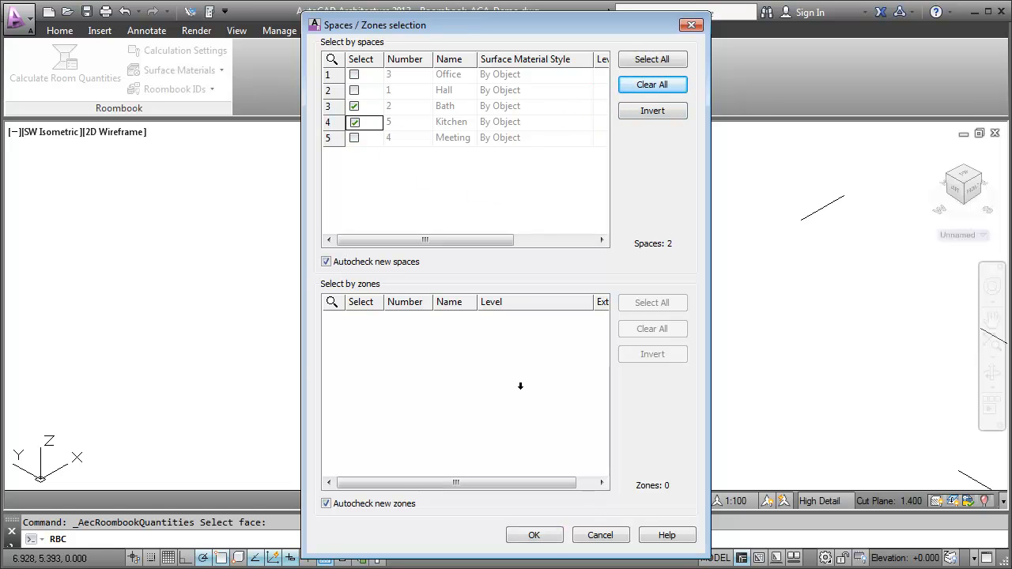
pyautogui.click(534, 535)
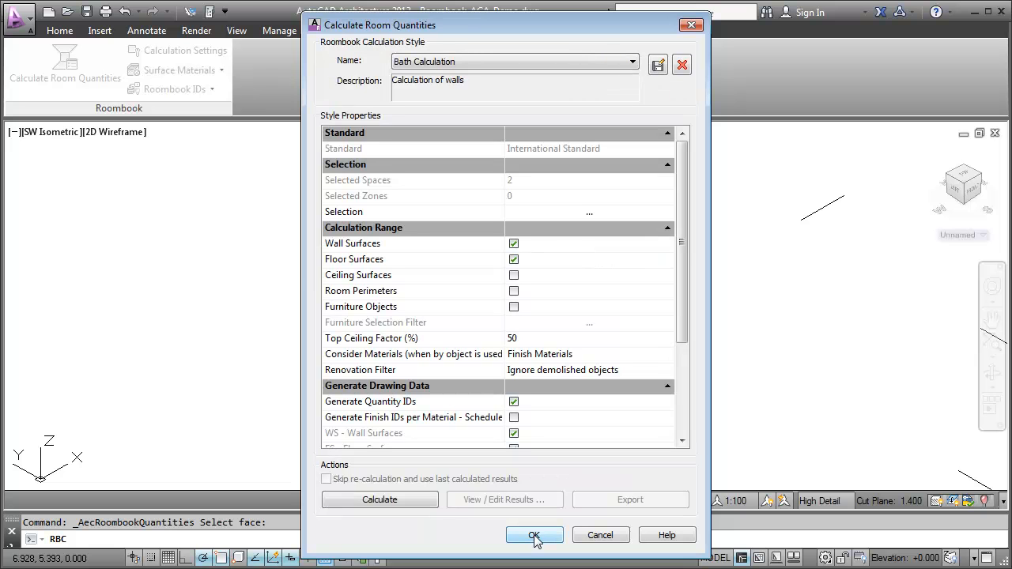
# Add ceiling surfaces, room perimeters and furniture objects to the calculation range and save the calculation style
pyautogui.click(513, 275)
pyautogui.click(513, 291)
pyautogui.click(513, 306)
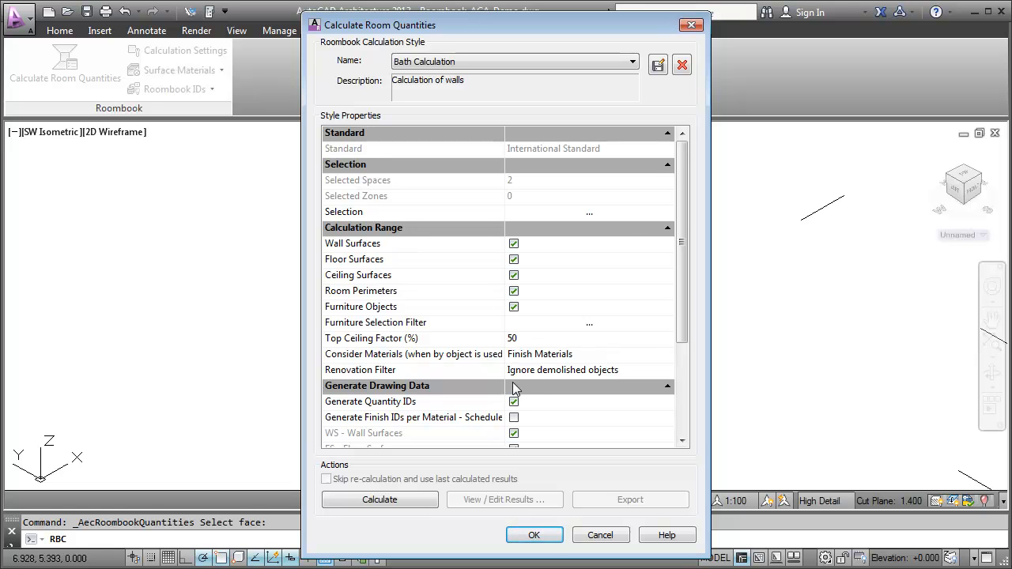
pyautogui.click(658, 65)
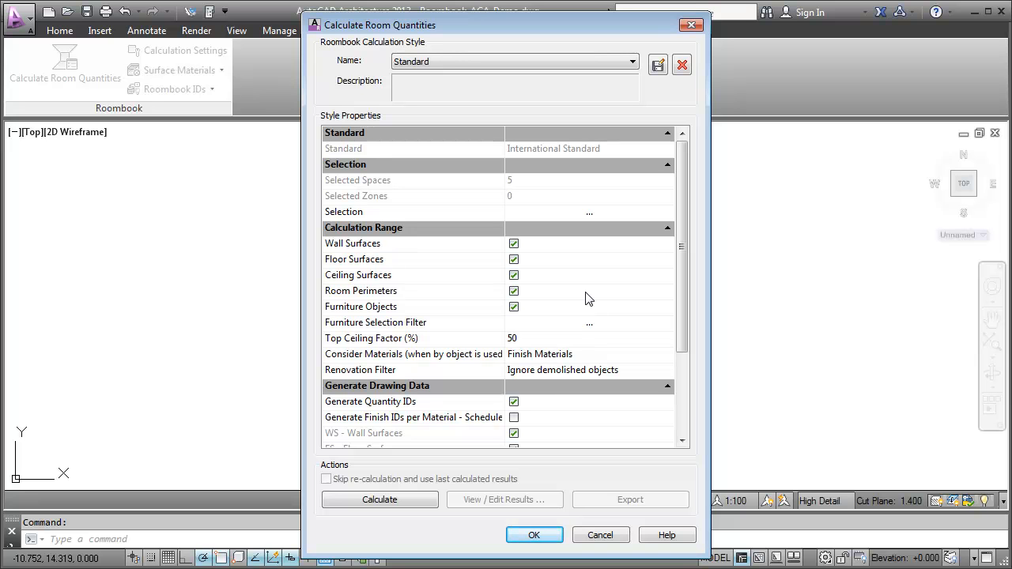
# Restrict the Standard style's calculation range to wall surfaces only and calculate the room quantities
pyautogui.click(514, 259)
pyautogui.click(514, 275)
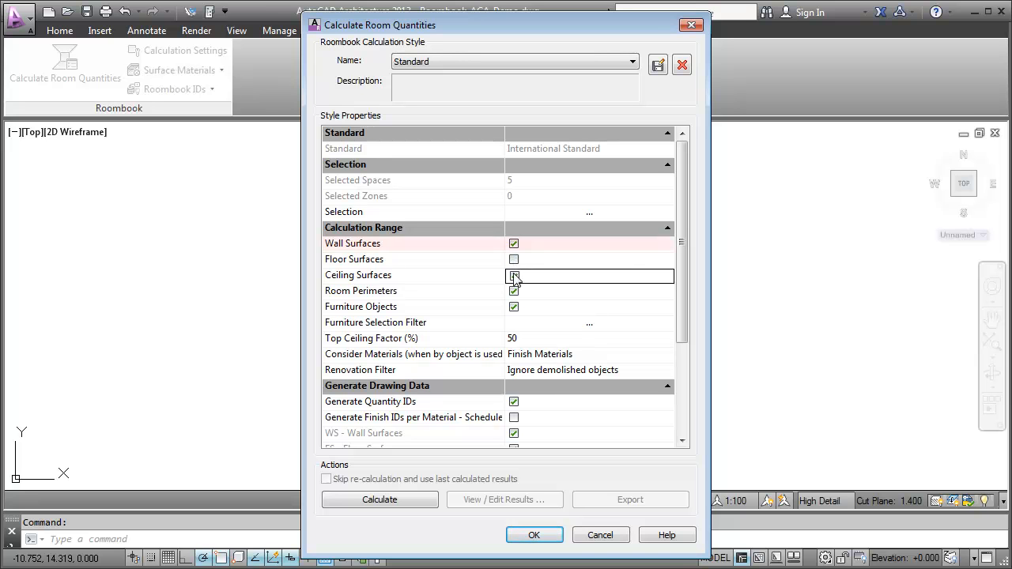
pyautogui.click(514, 291)
pyautogui.click(514, 307)
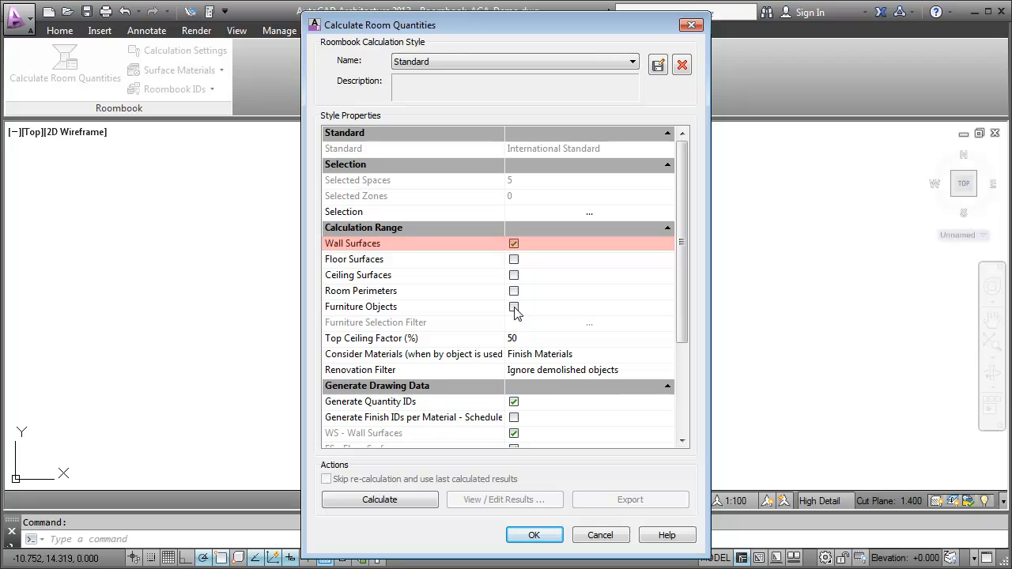
pyautogui.click(391, 501)
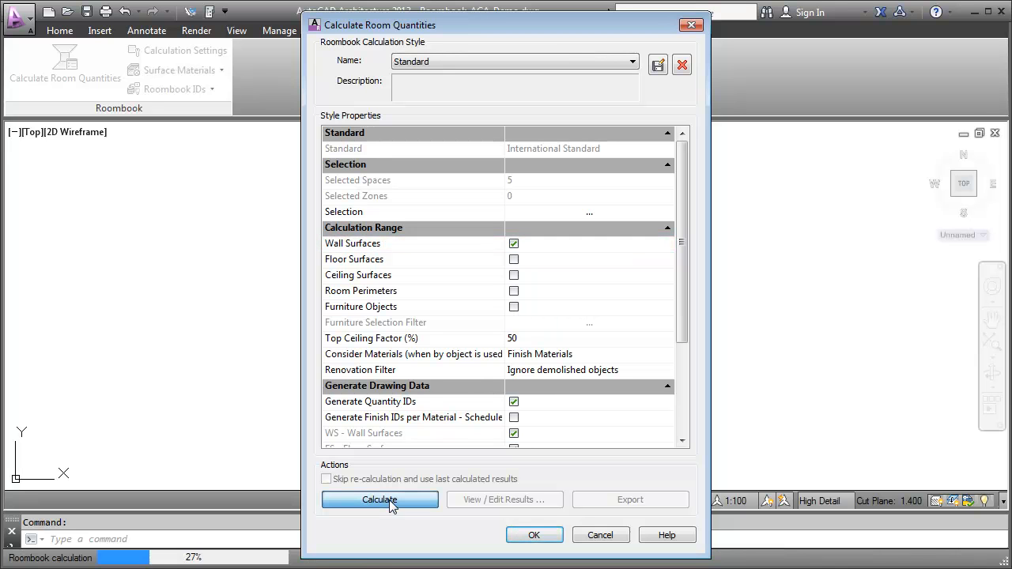
pyautogui.click(535, 536)
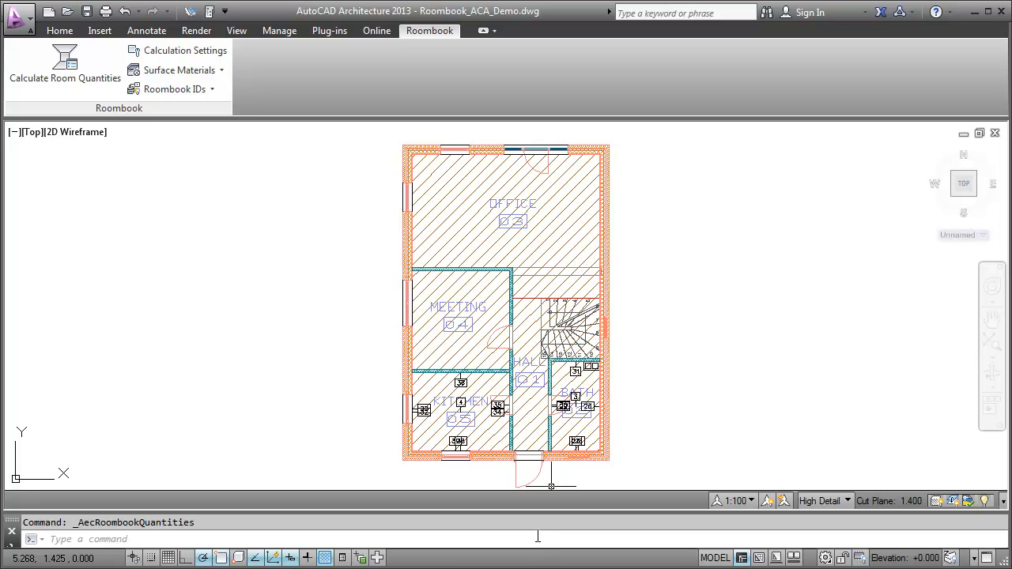
# Toggle the display of the quantity IDs and move overlapping tags 32 and 35 in the Kitchen away from their neighbours
pyautogui.click(209, 90)
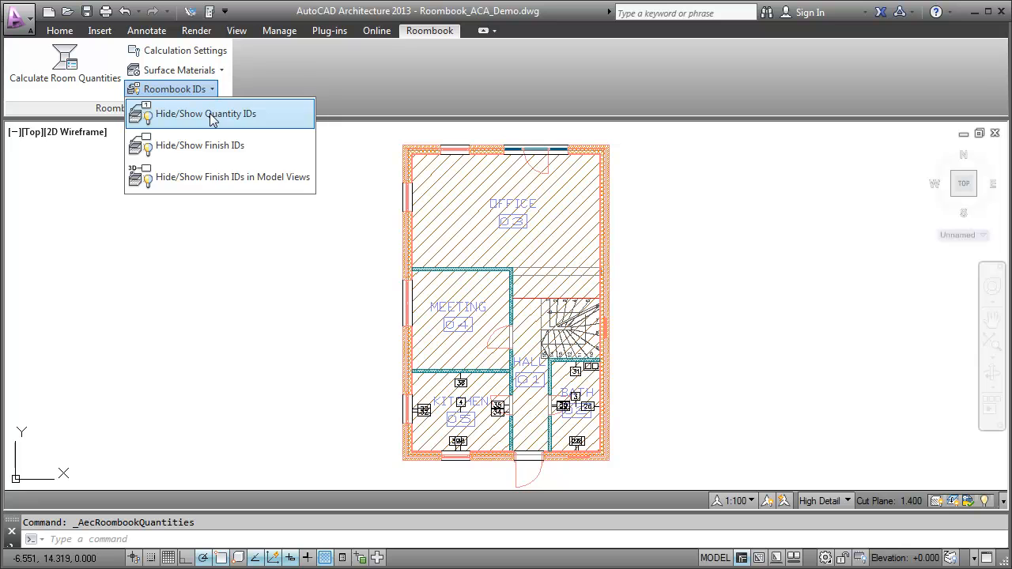
pyautogui.click(212, 118)
pyautogui.scroll(4, 453, 453)
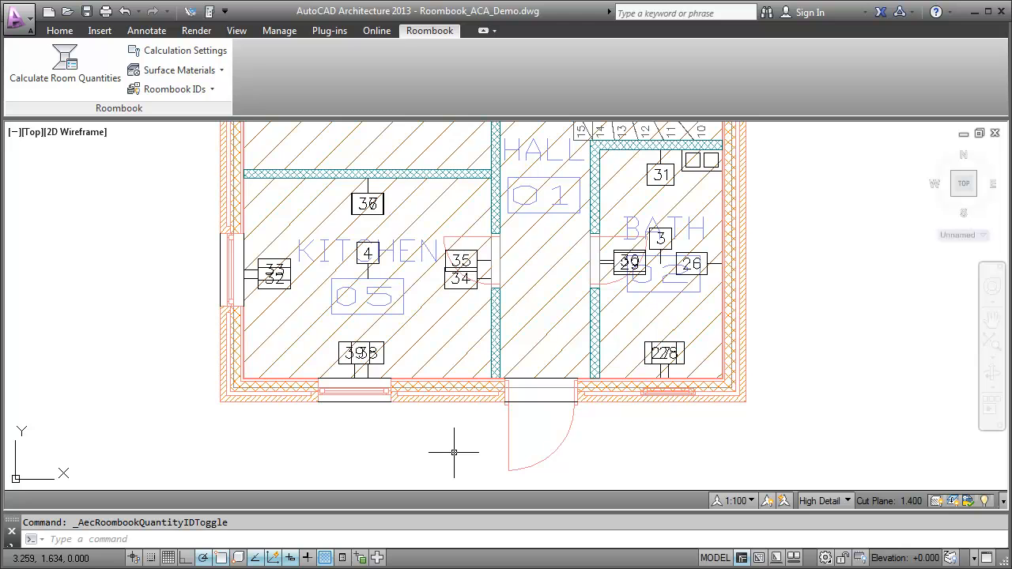
pyautogui.click(274, 273)
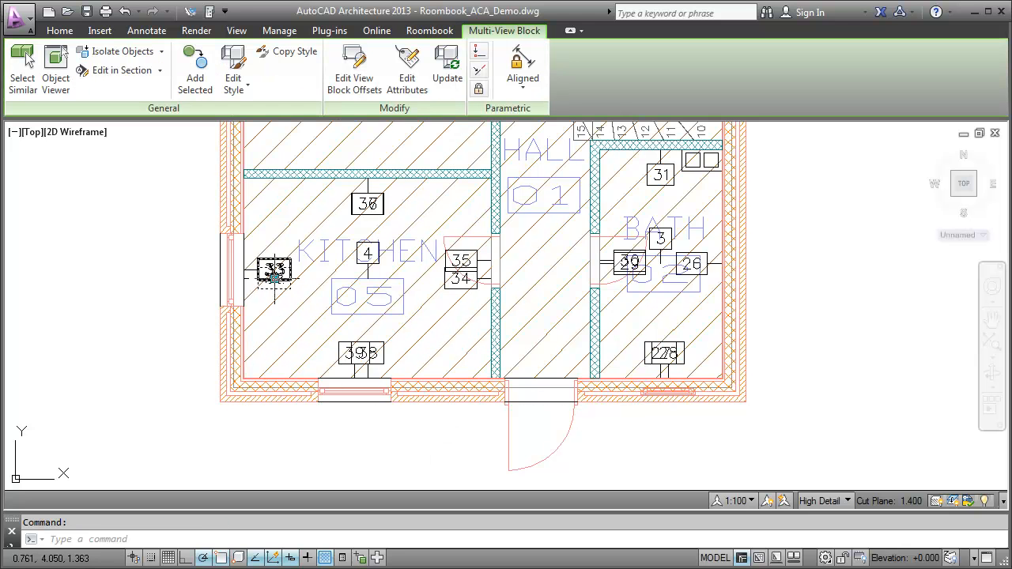
pyautogui.click(274, 277)
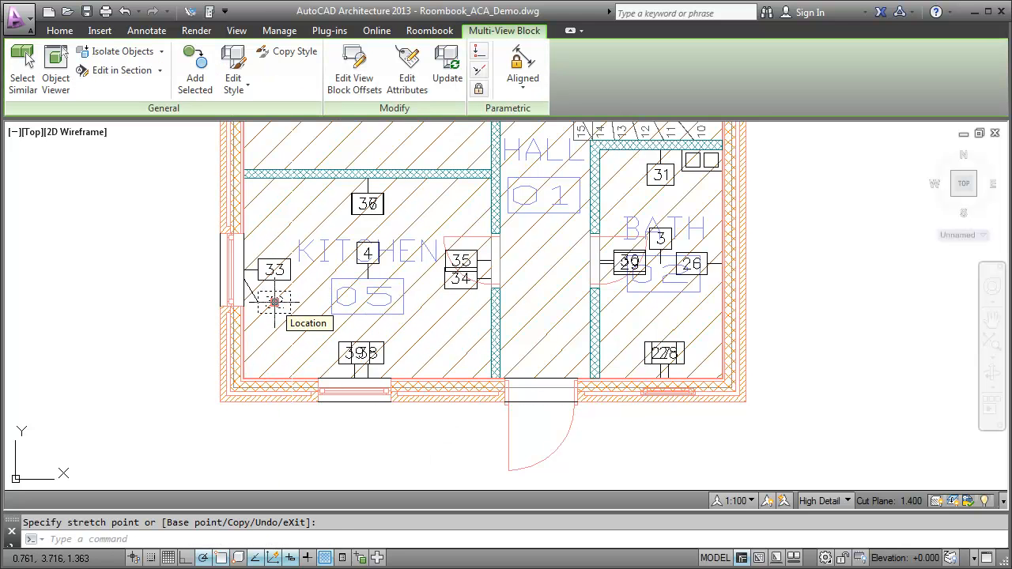
pyautogui.click(461, 261)
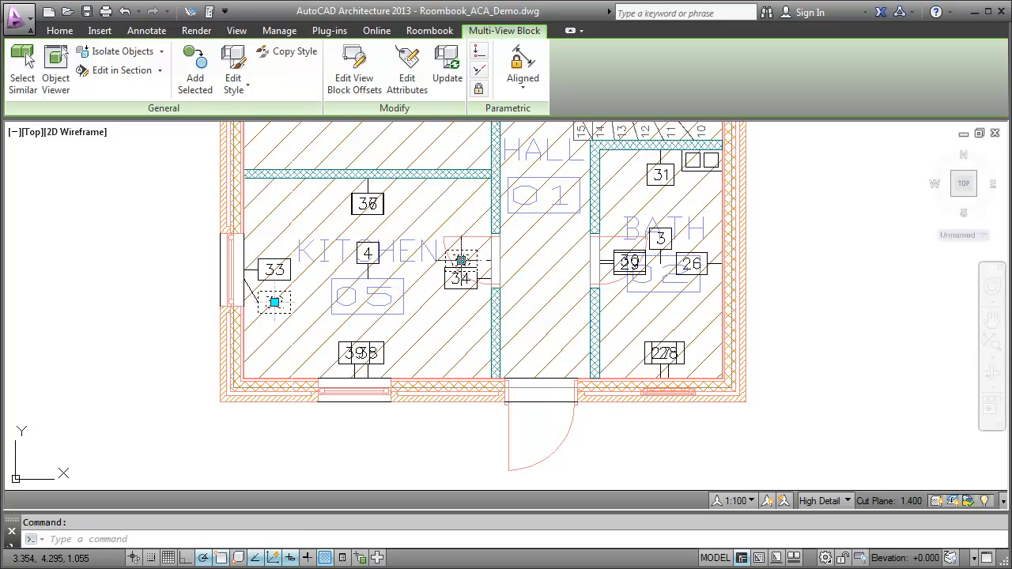
pyautogui.click(461, 261)
pyautogui.click(461, 229)
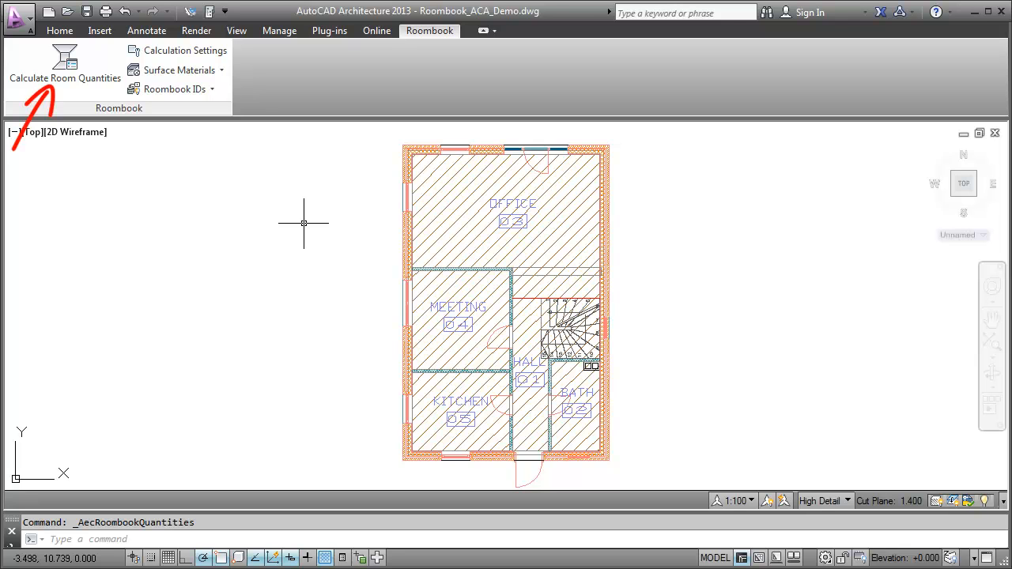
# Reopen the room quantities calculation and select all spaces for it
pyautogui.click(64, 79)
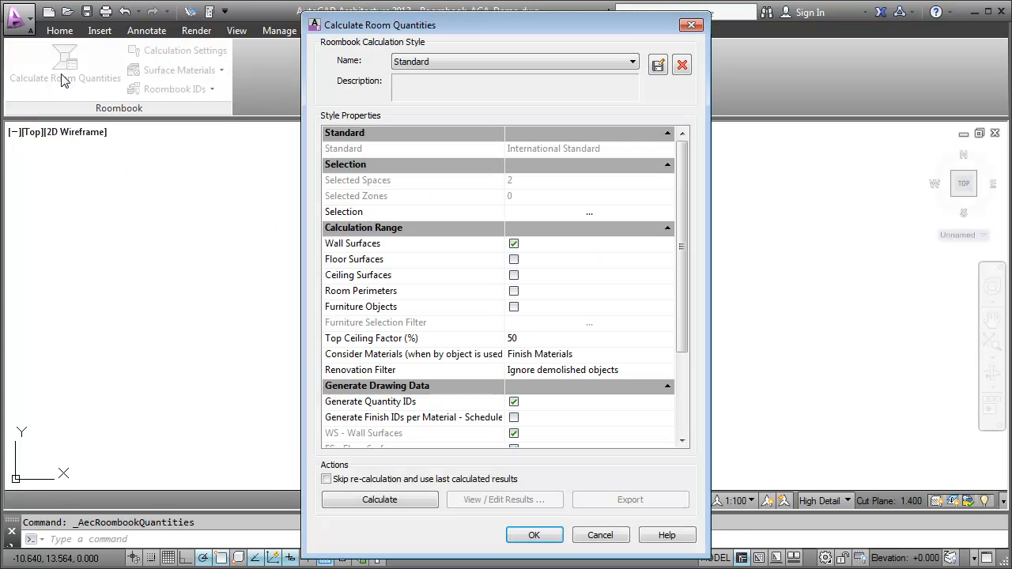
pyautogui.click(586, 210)
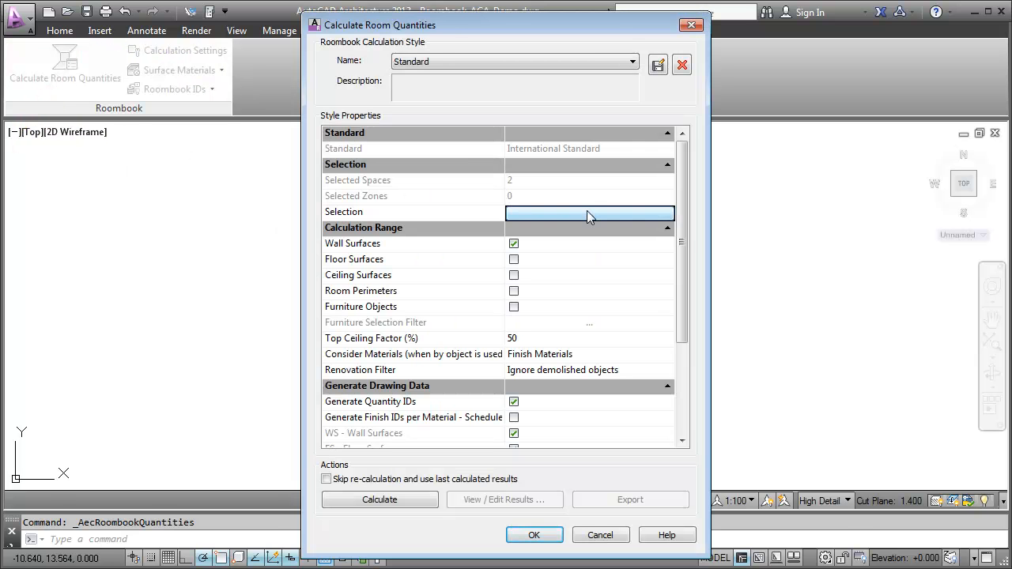
pyautogui.click(587, 210)
pyautogui.click(652, 60)
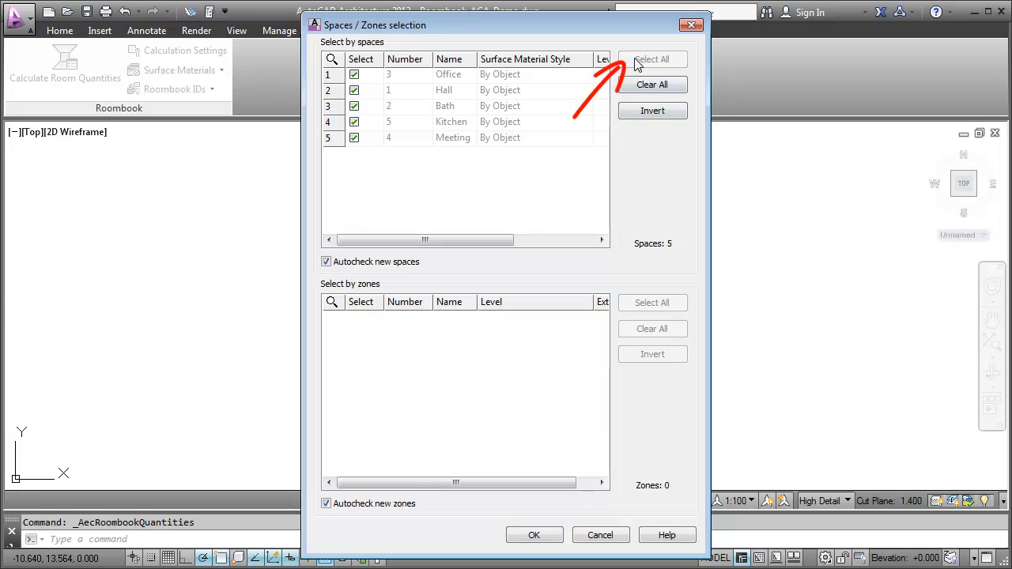
pyautogui.click(535, 535)
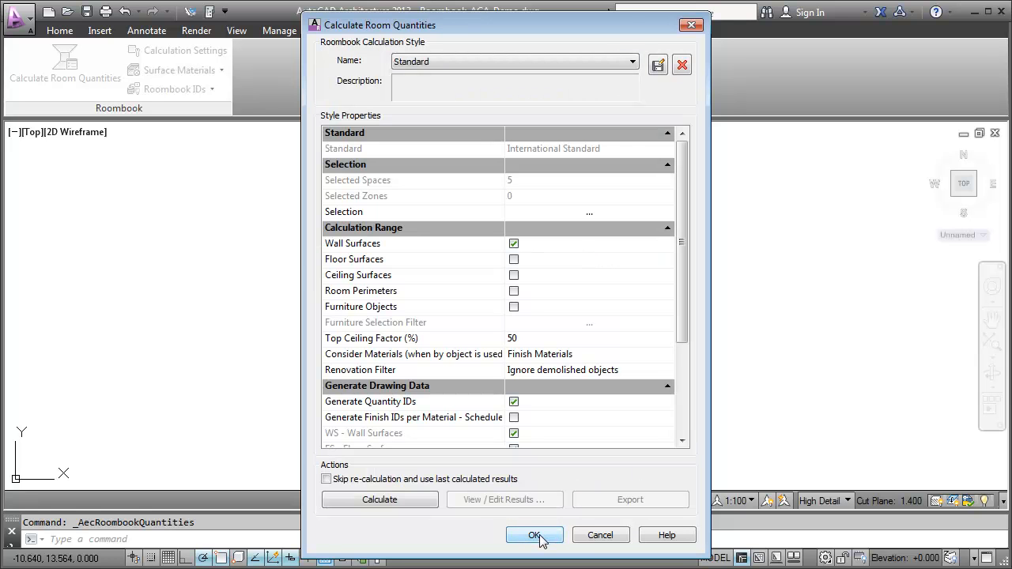
# Add floor surfaces, ceiling surfaces, room perimeters and furniture objects to the calculation range
pyautogui.click(514, 259)
pyautogui.click(514, 276)
pyautogui.click(514, 291)
pyautogui.click(514, 307)
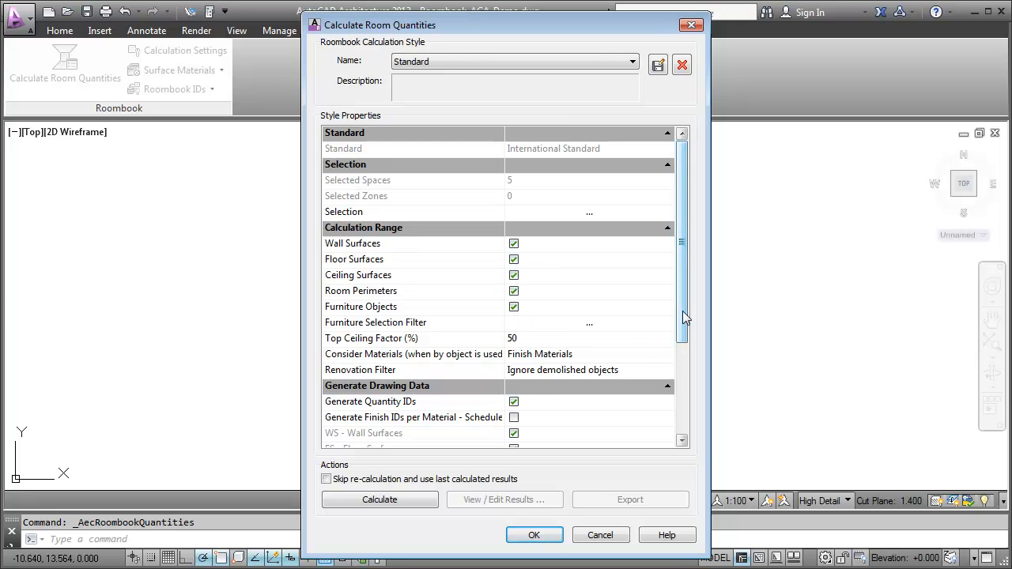
# Enable finish IDs per material, include RQ - All Room Quantities, and calculate the room quantities
pyautogui.scroll(-3, 684, 316)
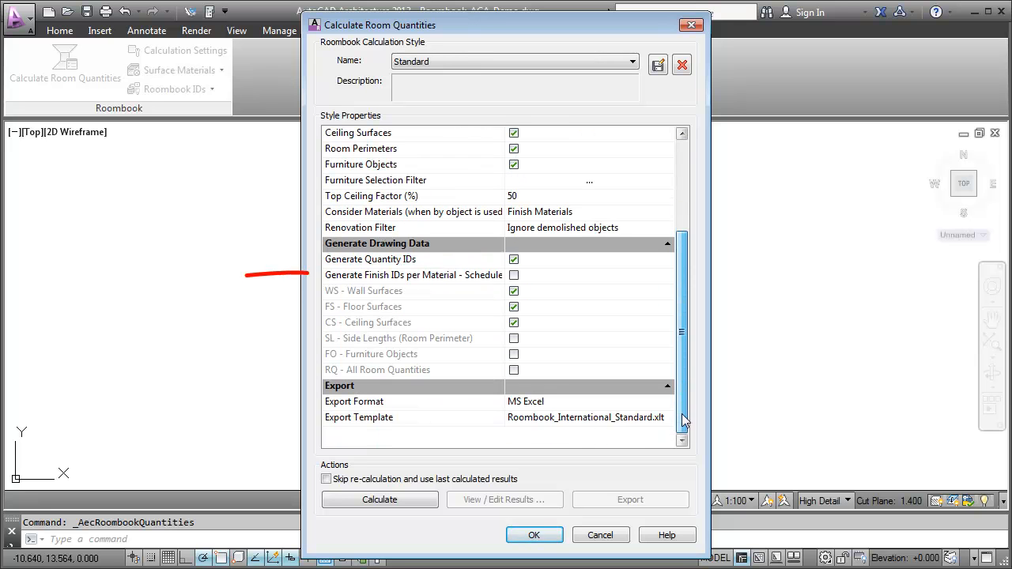
pyautogui.click(514, 275)
pyautogui.click(515, 371)
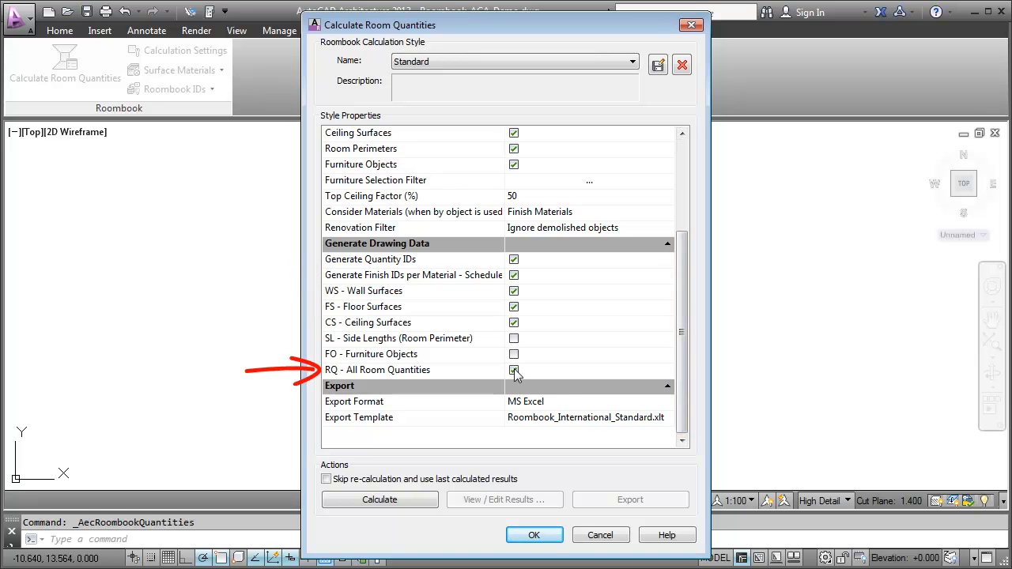
pyautogui.click(393, 500)
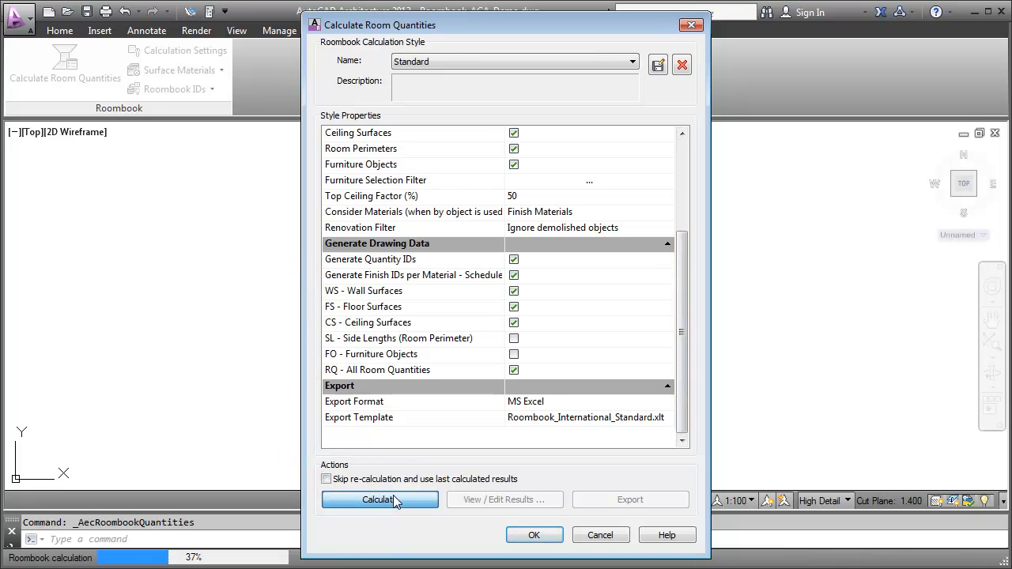
pyautogui.click(522, 536)
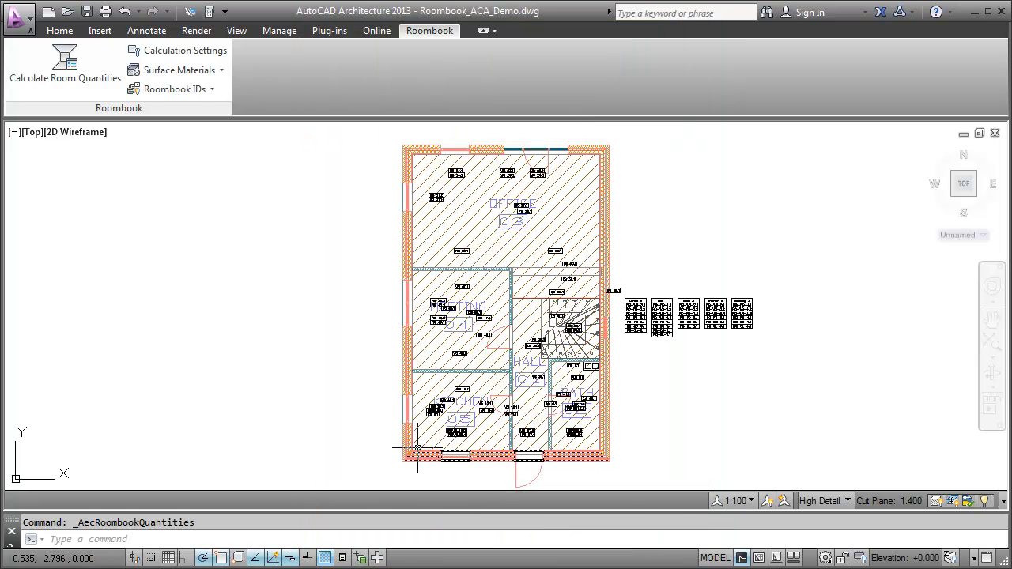
# Insert an All Room Quantities Schedule covering the whole floor plan and its tags, placed to the left of the plan
pyautogui.click(63, 30)
pyautogui.click(27, 62)
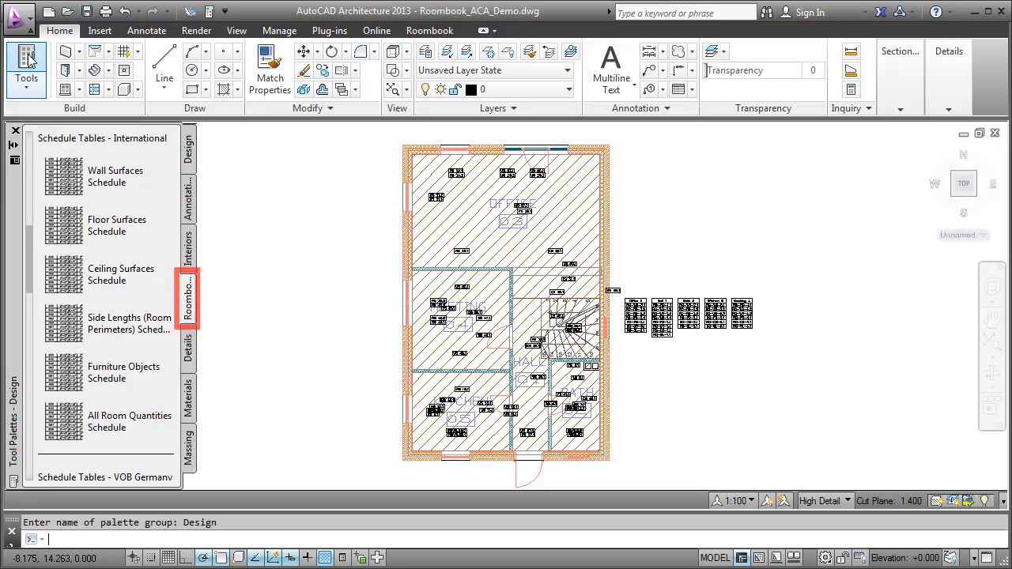
pyautogui.click(114, 433)
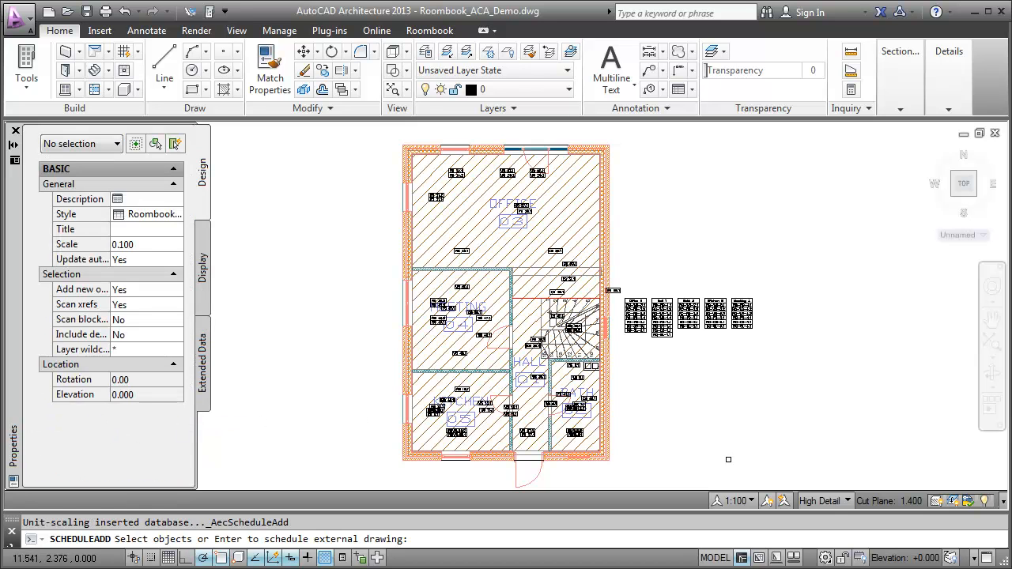
pyautogui.click(785, 486)
pyautogui.click(350, 132)
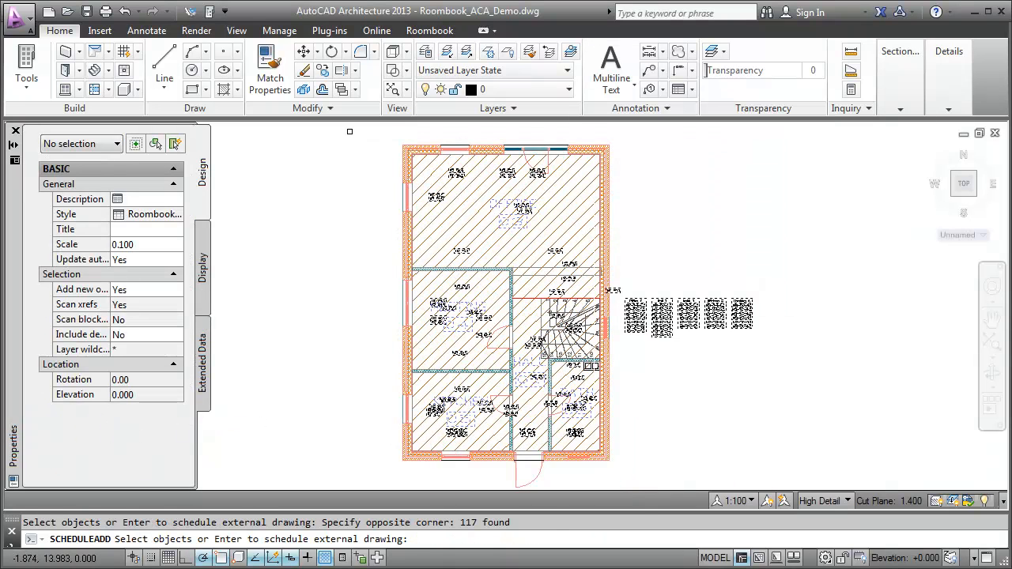
pyautogui.press('Return')
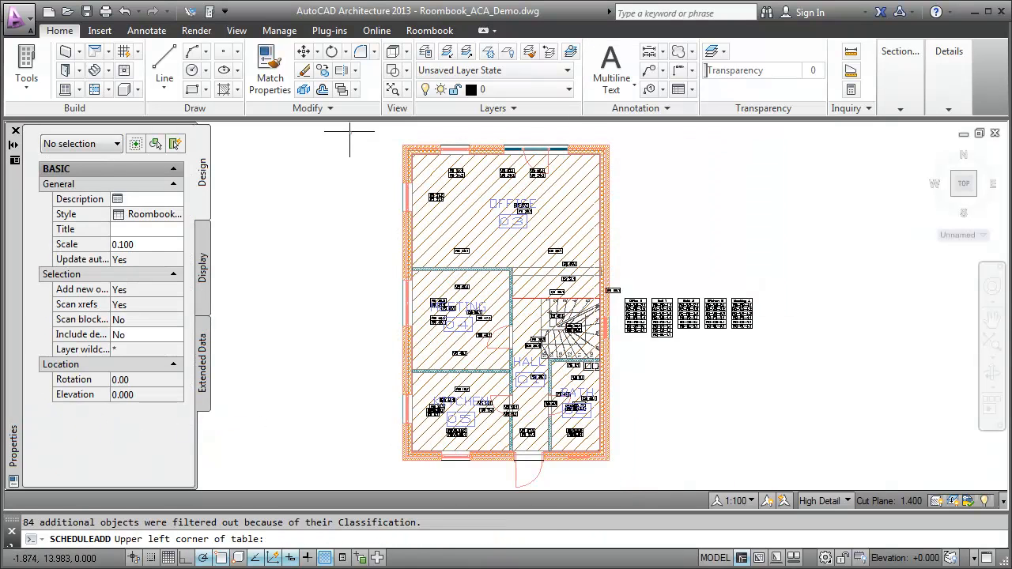
pyautogui.click(237, 181)
pyautogui.press('Return')
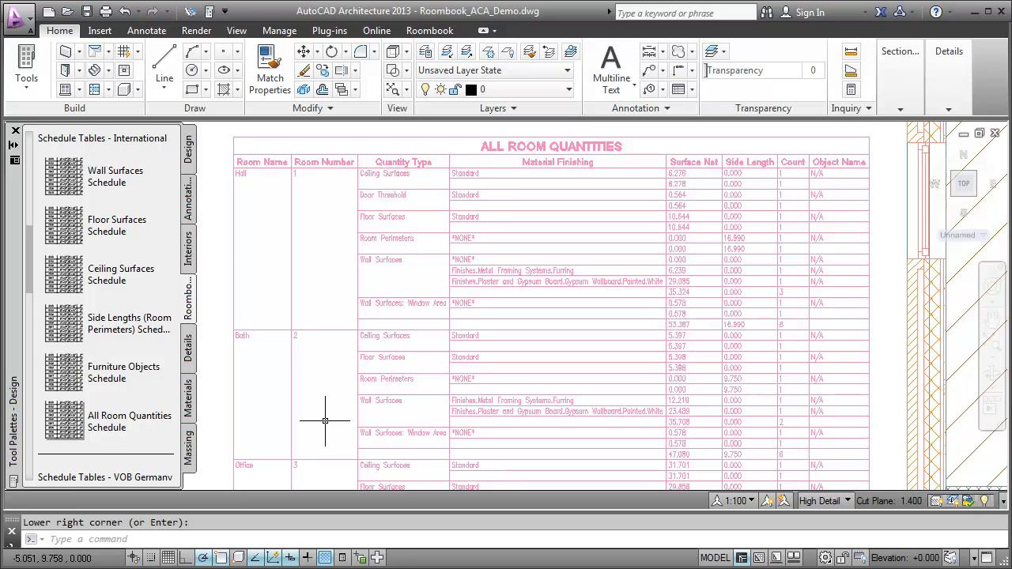
# Search the program Help for "roombook"
pyautogui.press('F1')
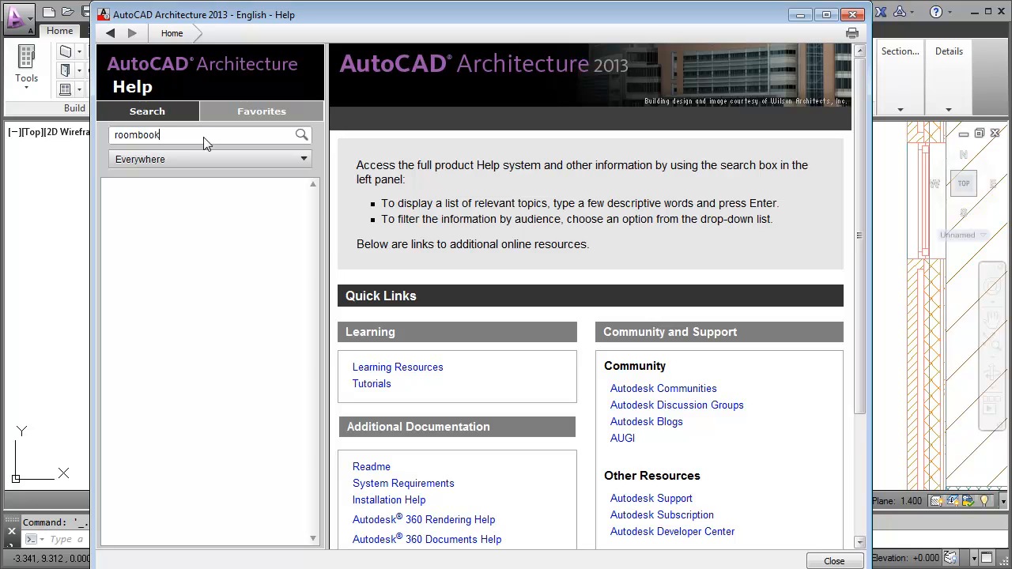
pyautogui.press('Return')
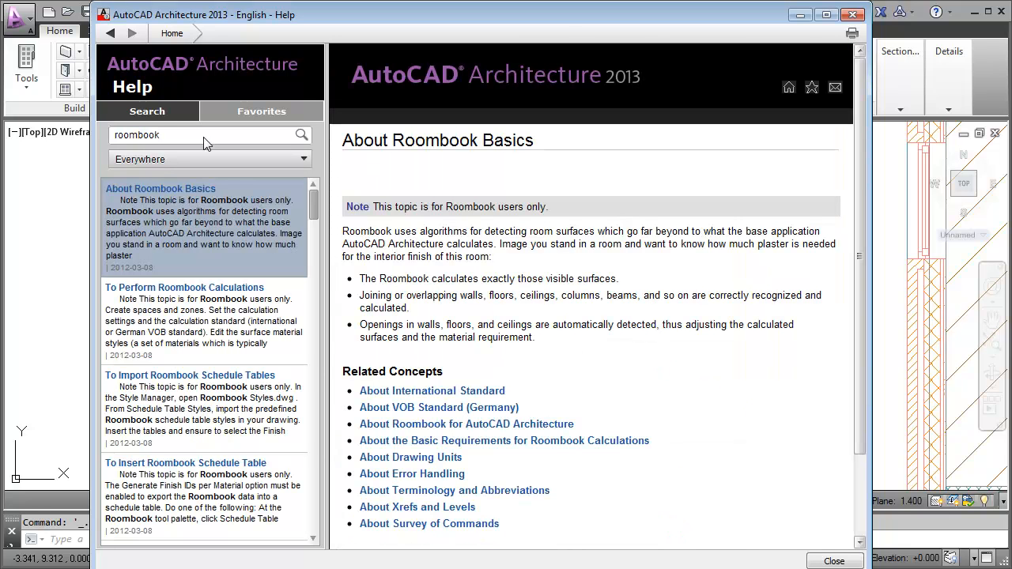